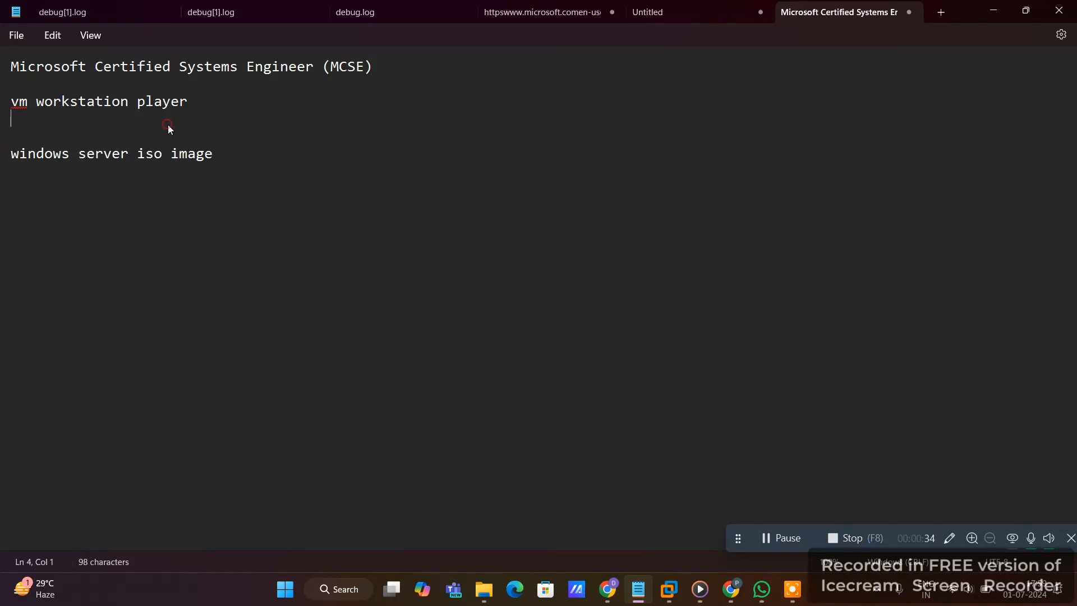
pyautogui.click(105, 118)
pyautogui.click(81, 156)
pyautogui.click(21, 151)
pyautogui.click(15, 144)
pyautogui.click(26, 118)
pyautogui.moveTo(185, 105); pyautogui.dragTo(14, 112)
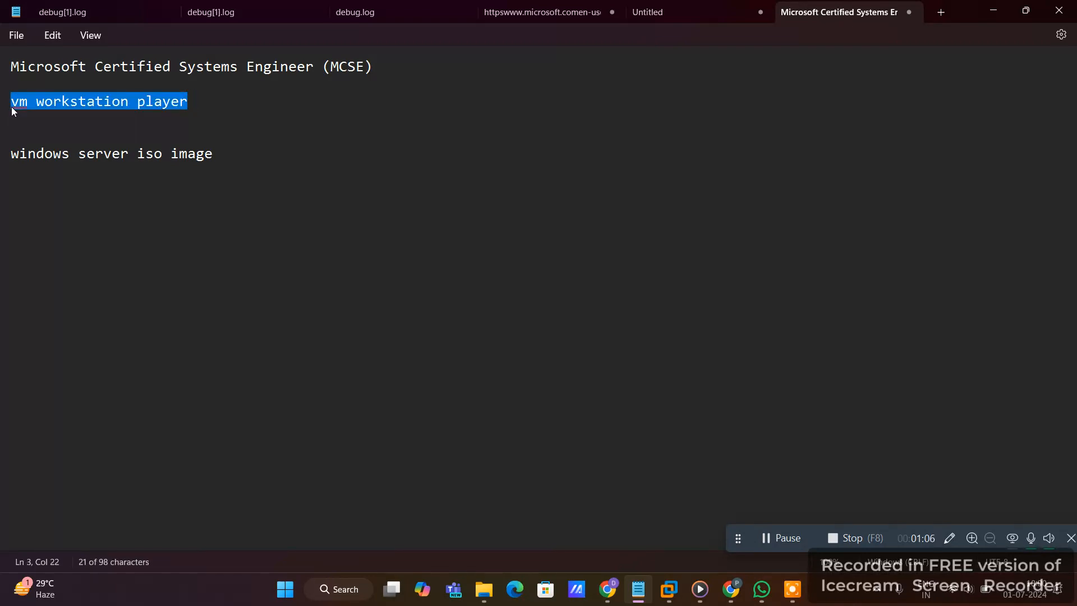
pyautogui.click(185, 133)
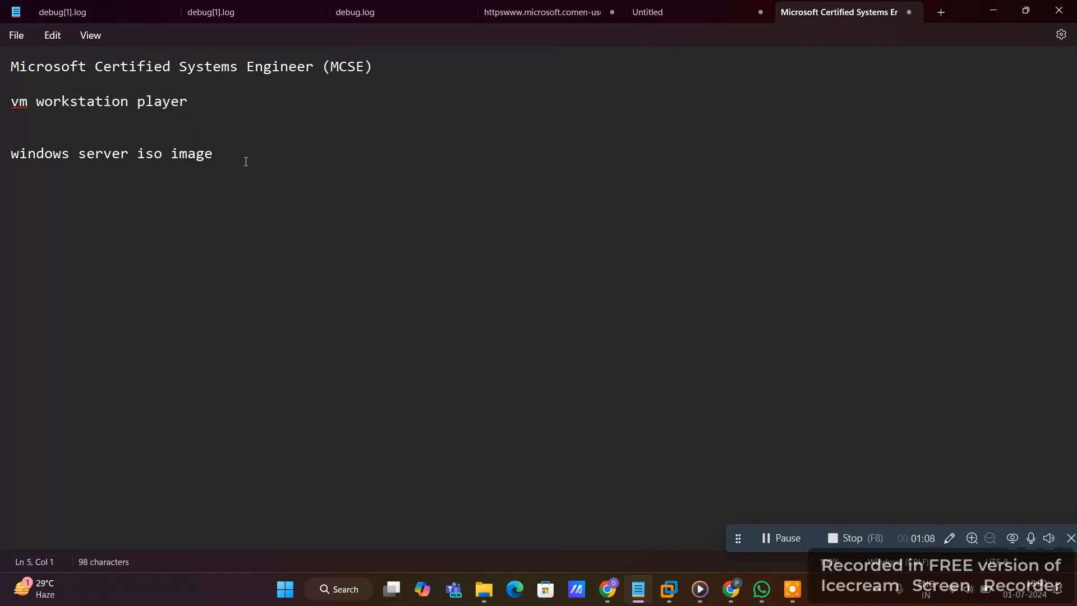
pyautogui.click(215, 153)
pyautogui.moveTo(11, 155); pyautogui.dragTo(213, 156)
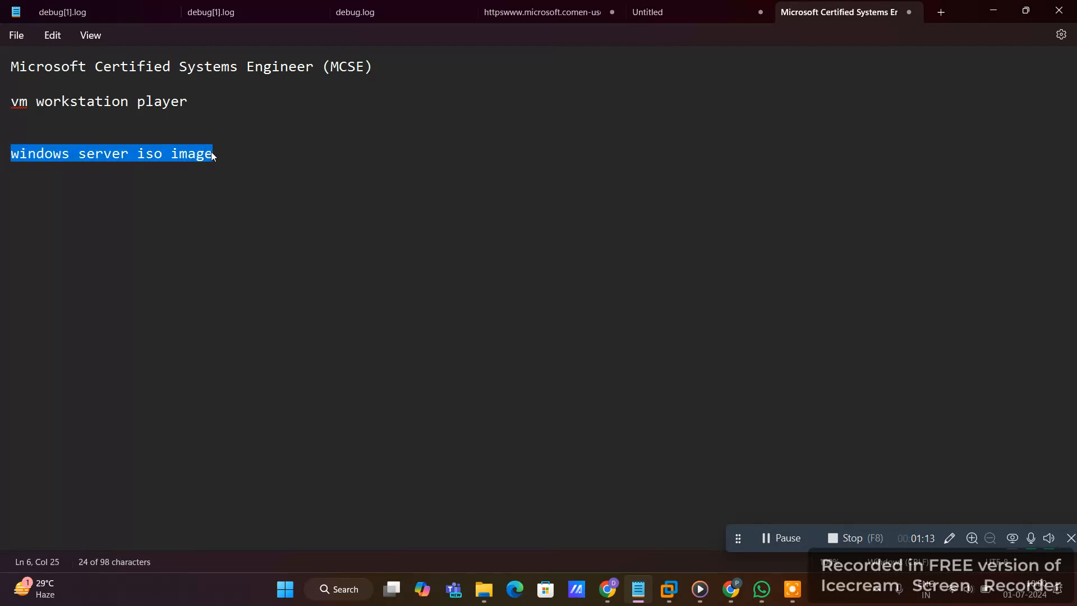
pyautogui.click(213, 151)
pyautogui.click(211, 141)
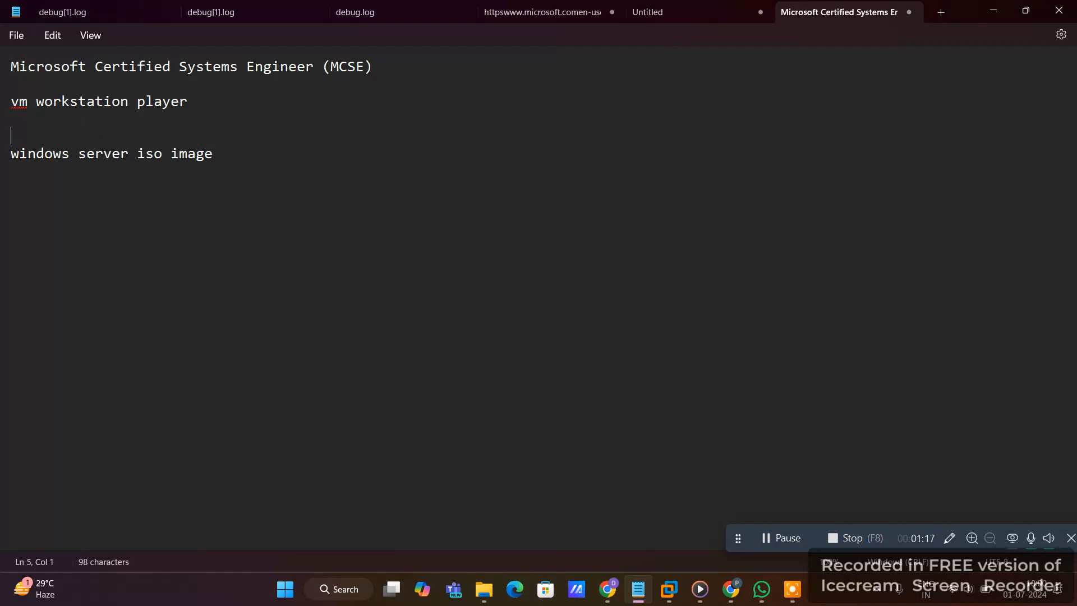
pyautogui.moveTo(11, 135); pyautogui.dragTo(16, 143)
pyautogui.click(46, 140)
# - Switch to Chrome and search Google for "vm workstation download" in a new tab
pyautogui.click(729, 588)
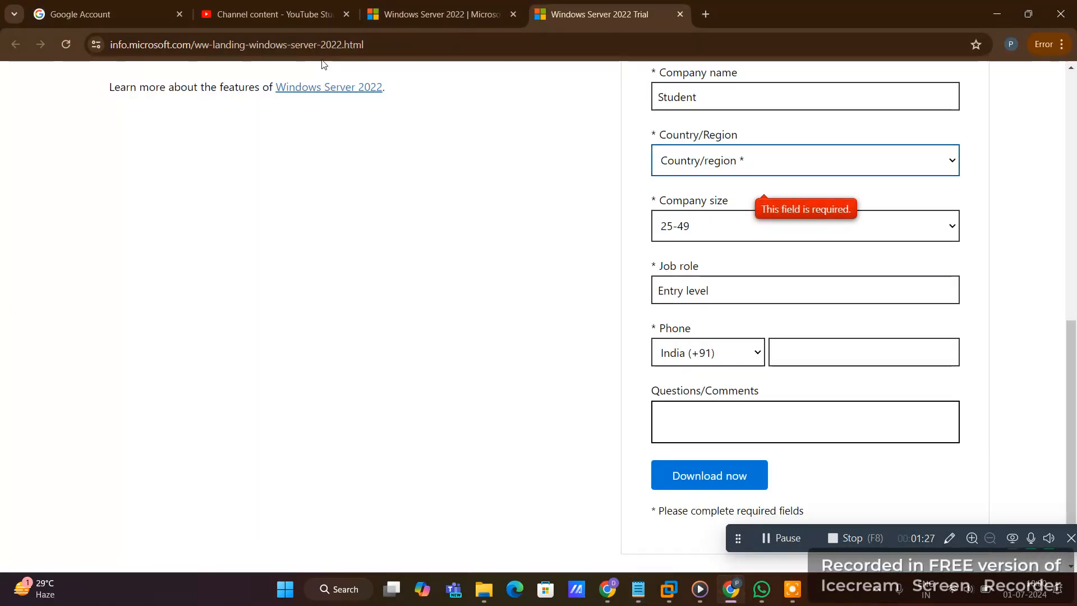
pyautogui.click(704, 15)
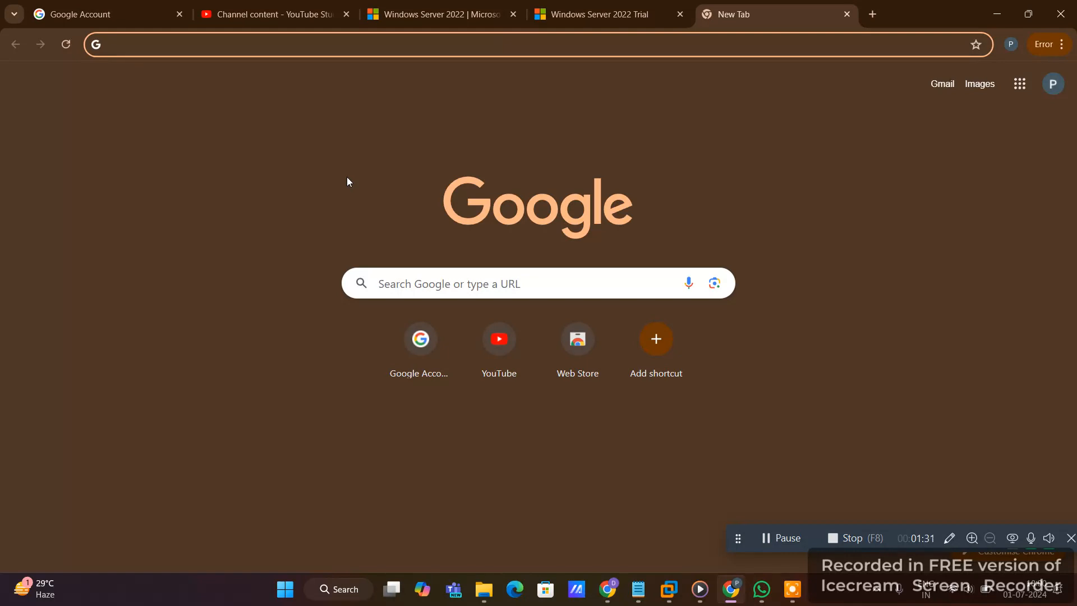
pyautogui.write('vm')
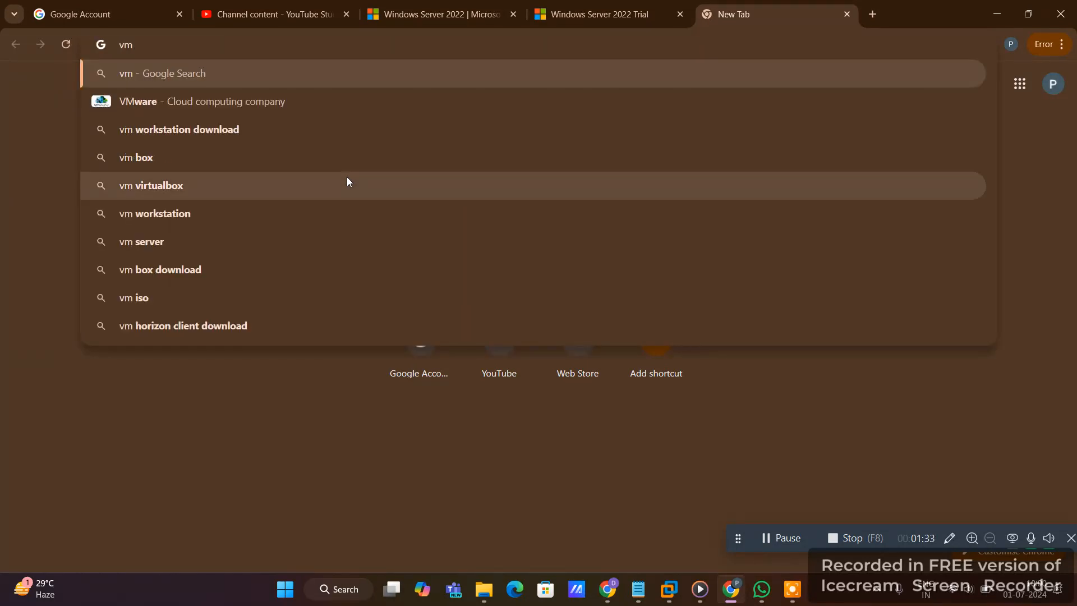
pyautogui.press('Down')
pyautogui.press('Down')
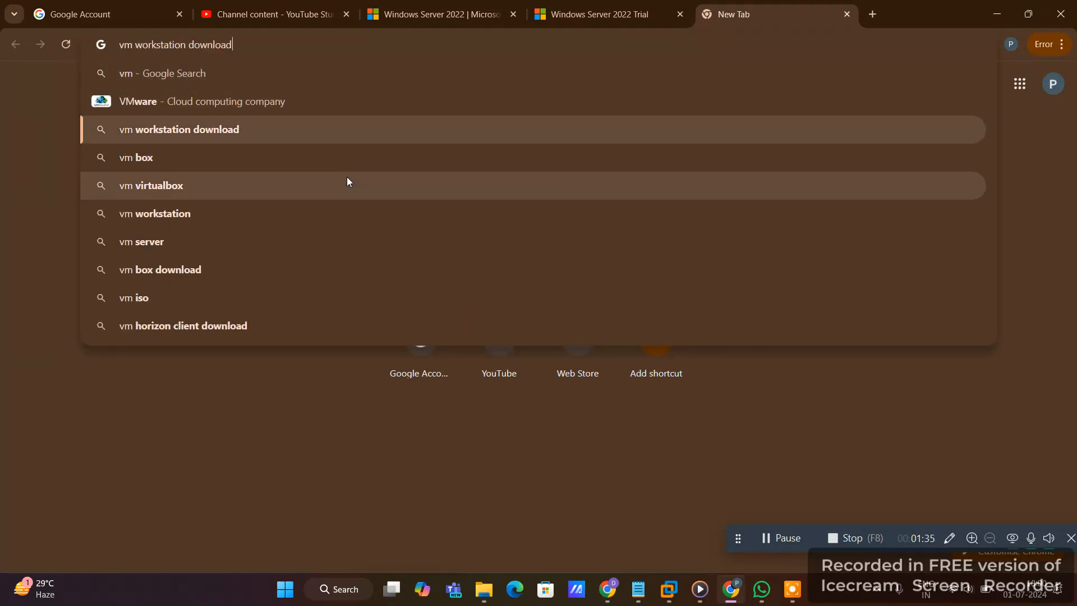
pyautogui.press('Return')
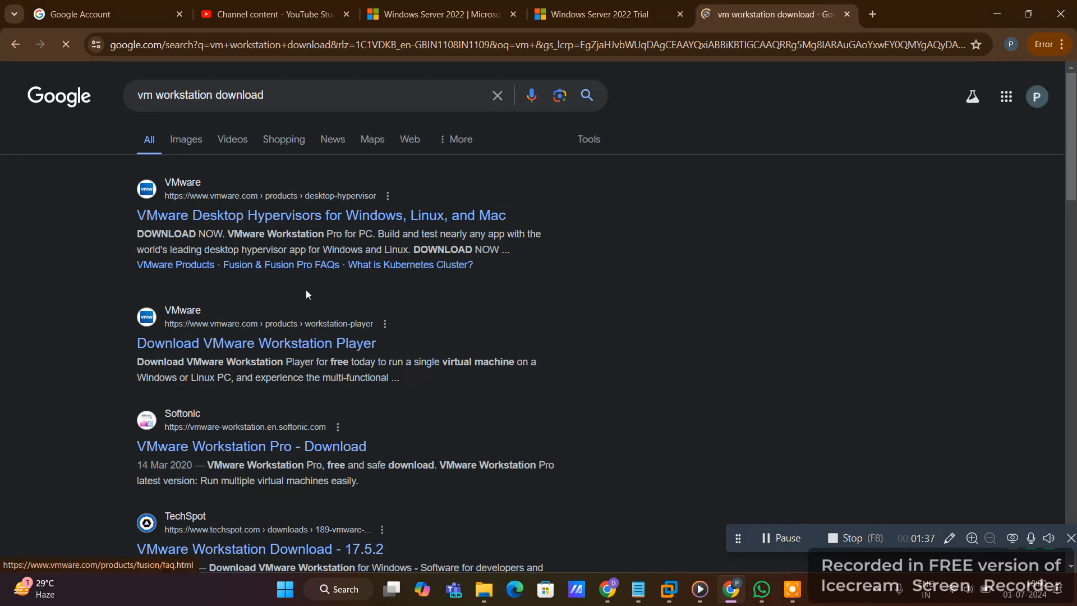
# - Open the TechSpot search result for VMware Workstation Download - 17.5.2
pyautogui.scroll(-3, 305, 290)
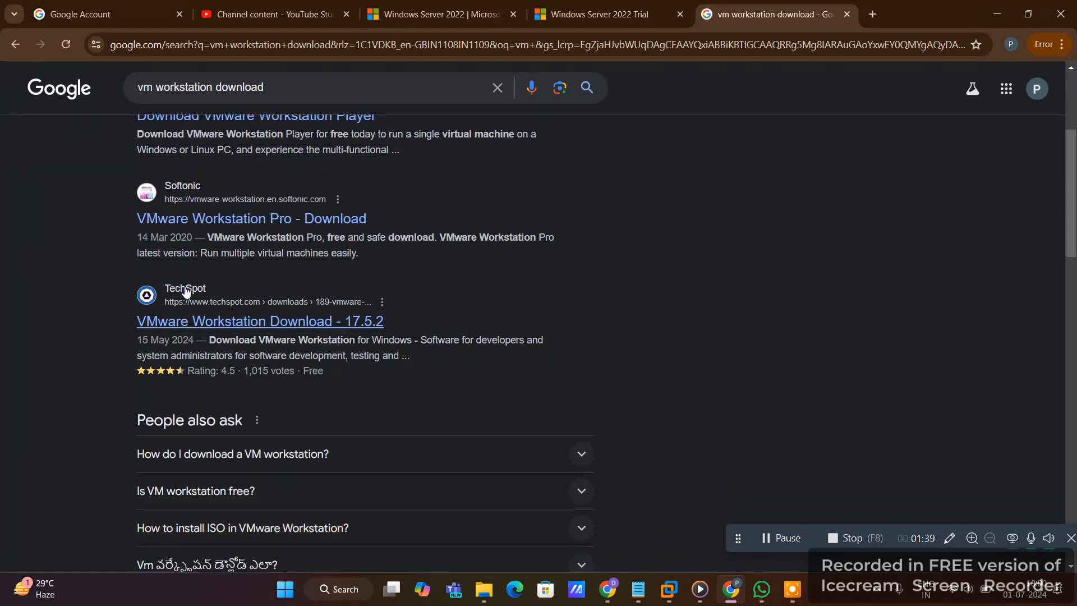
pyautogui.click(167, 287)
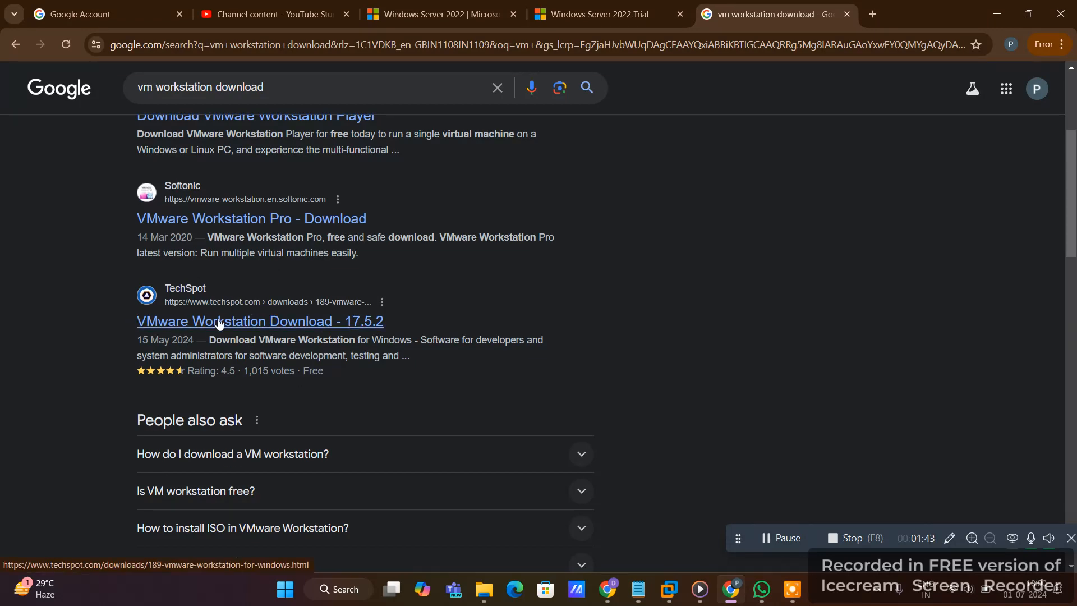
pyautogui.click(263, 323)
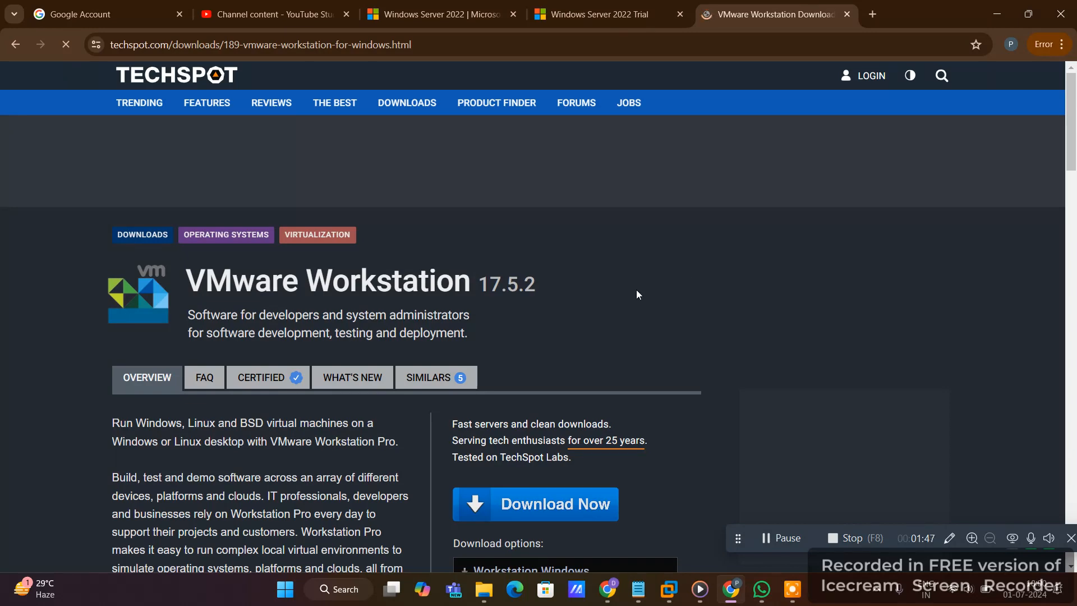
# - Start downloading the Workstation Windows installer, dismissing the advertisement, and pause the running download
pyautogui.scroll(-2, 636, 289)
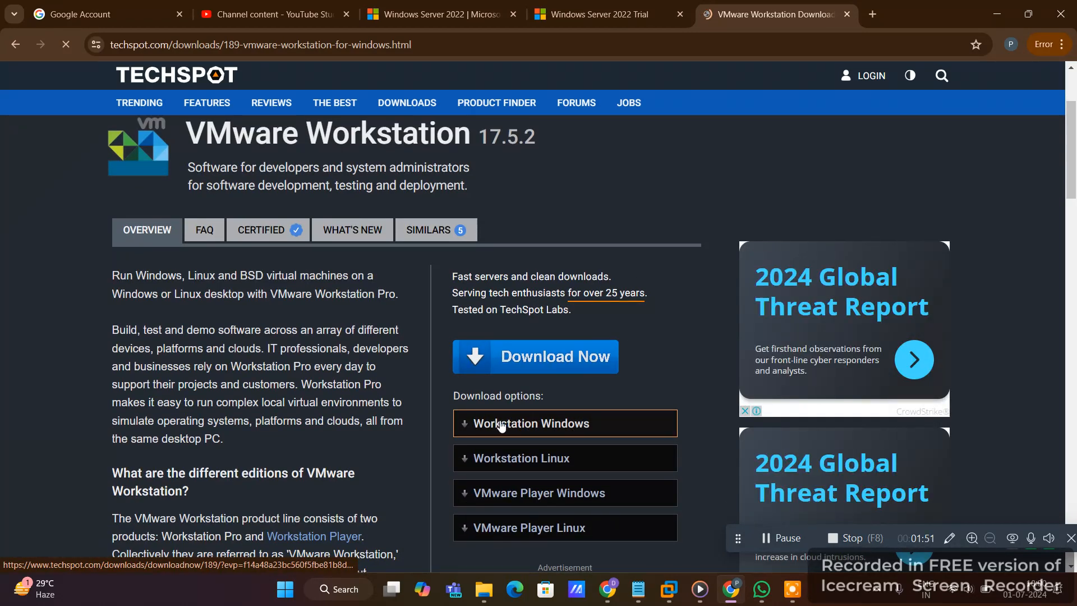
pyautogui.click(541, 426)
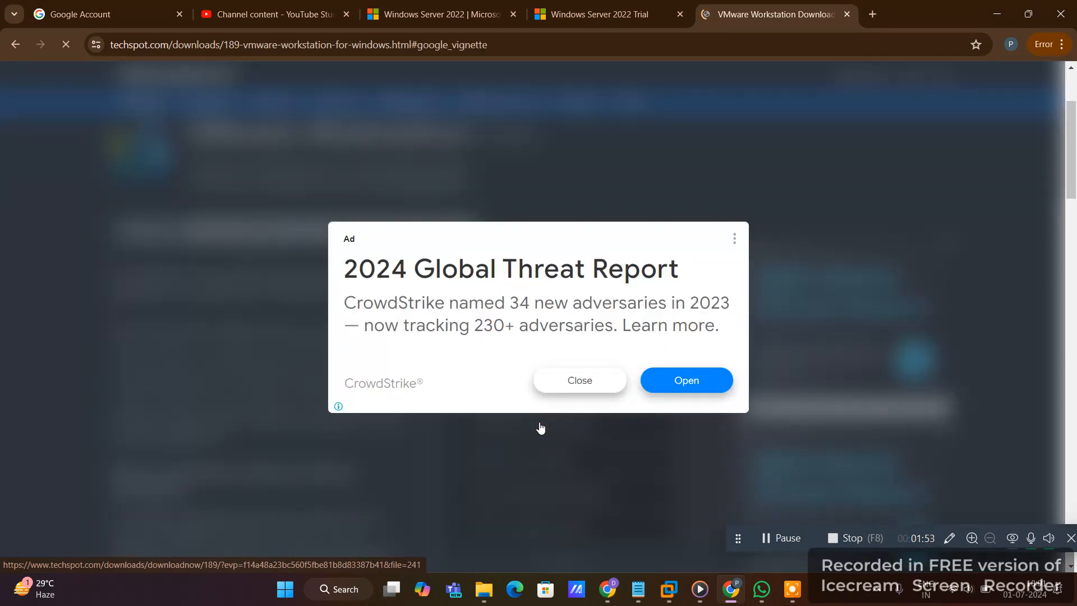
pyautogui.click(581, 381)
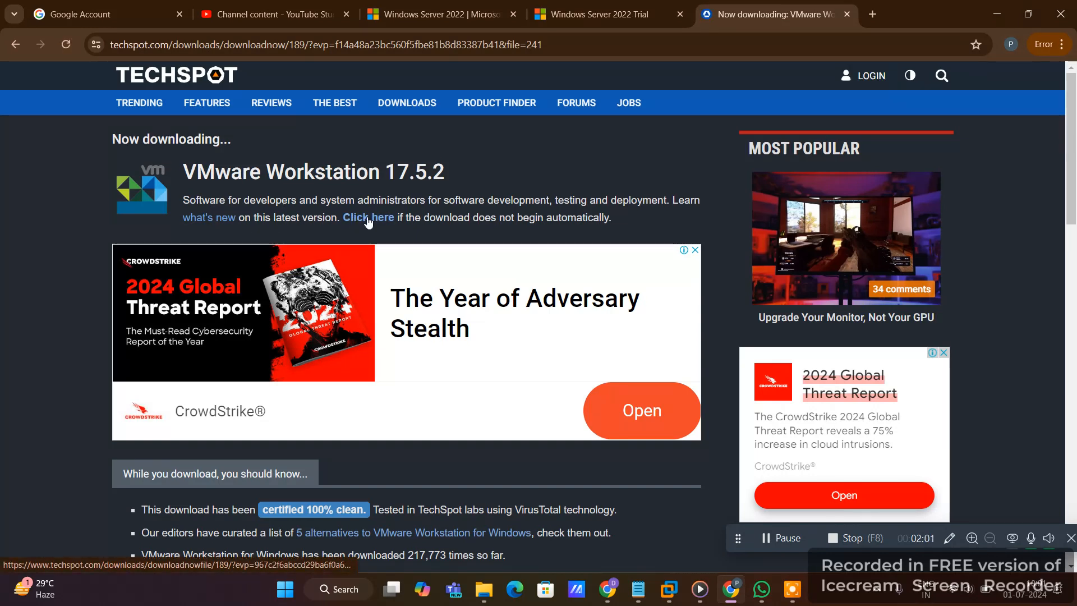
pyautogui.click(368, 218)
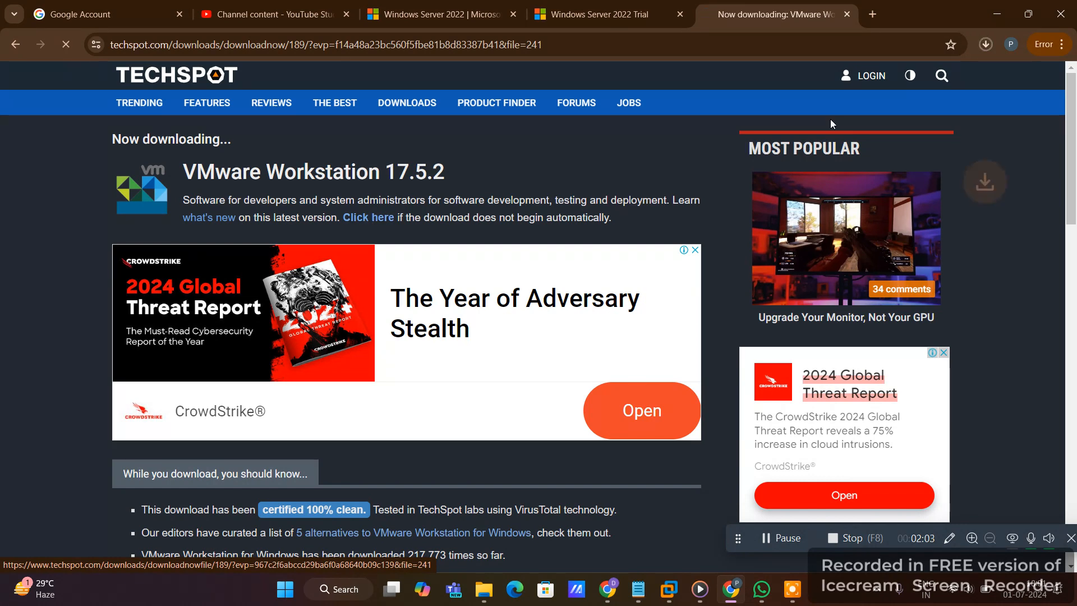
pyautogui.click(986, 45)
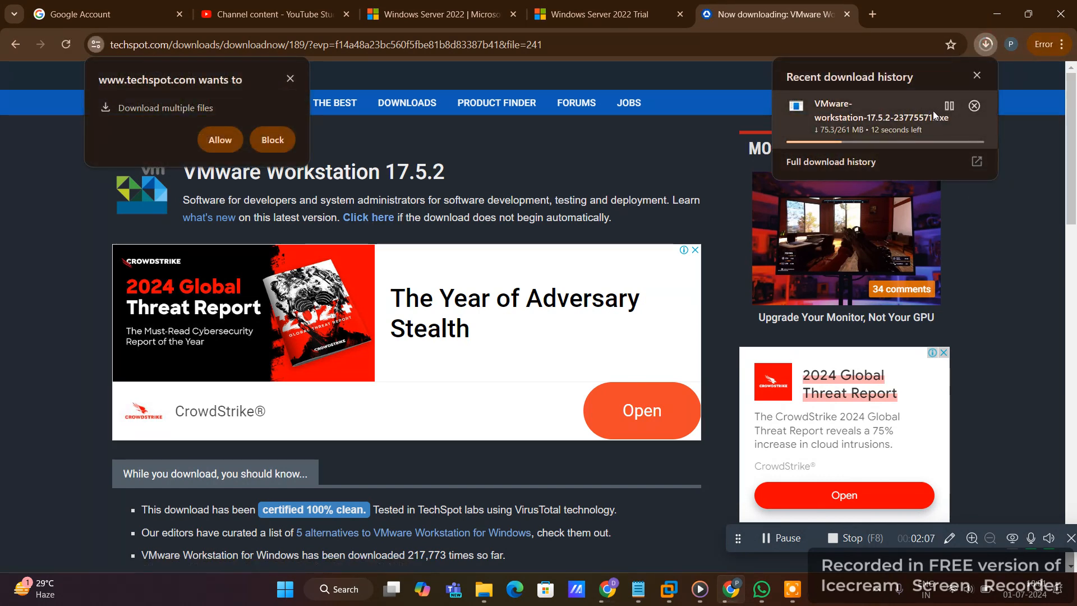
pyautogui.click(949, 109)
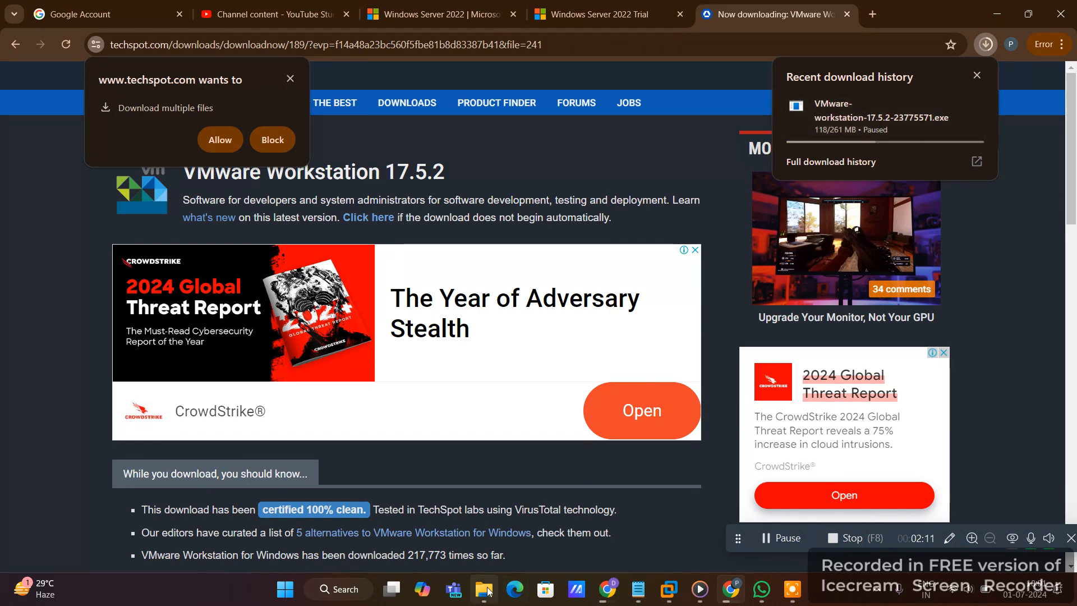
# - Switch to File Explorer and launch the VMware-player-17.5.2-23775571 installer from the Downloads folder
pyautogui.click(488, 591)
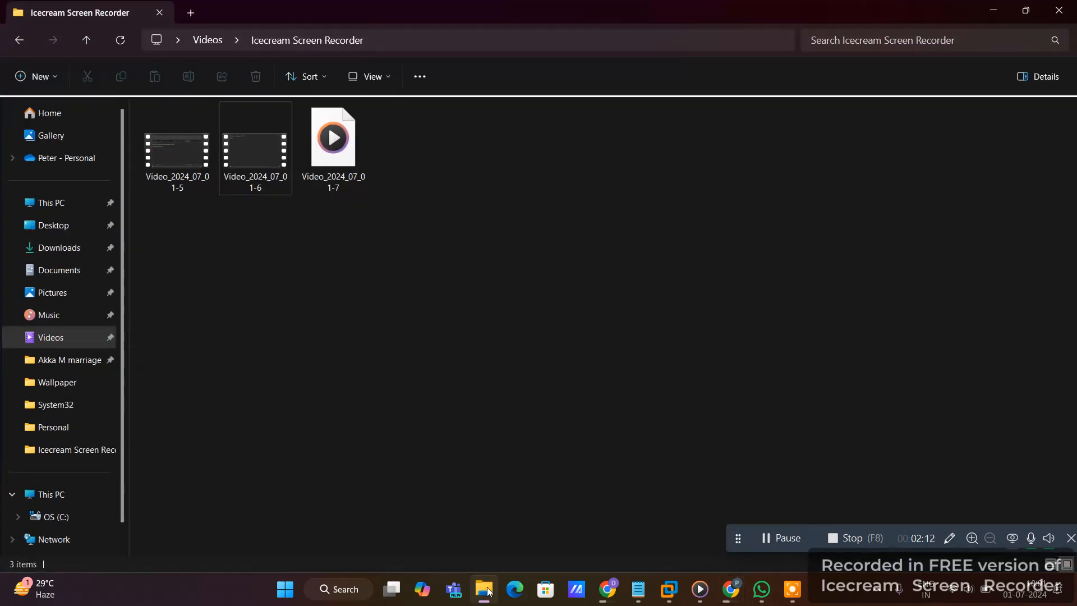
pyautogui.click(52, 247)
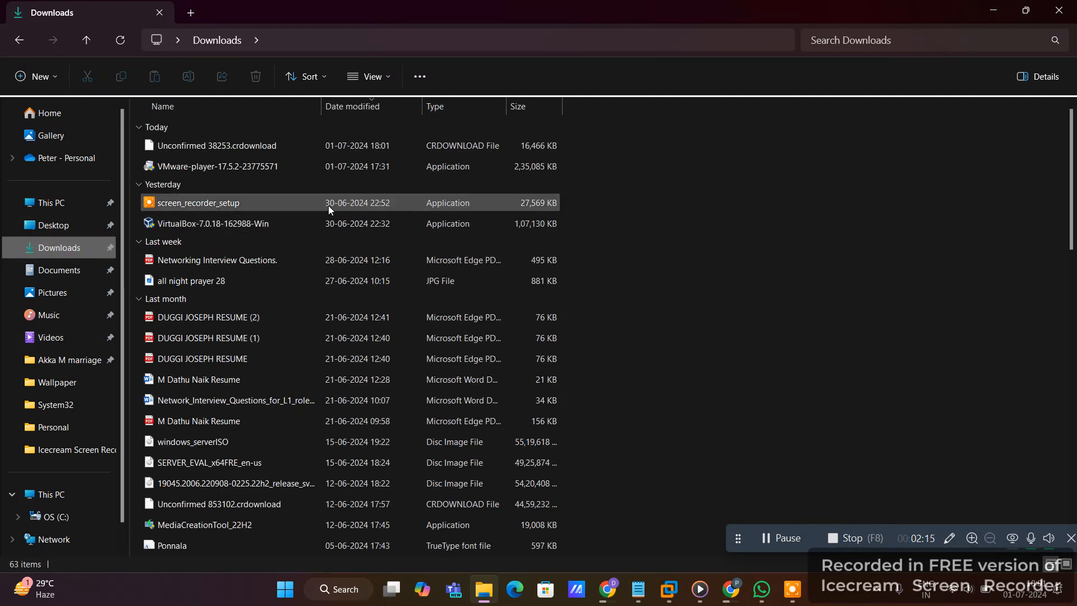
pyautogui.click(221, 167)
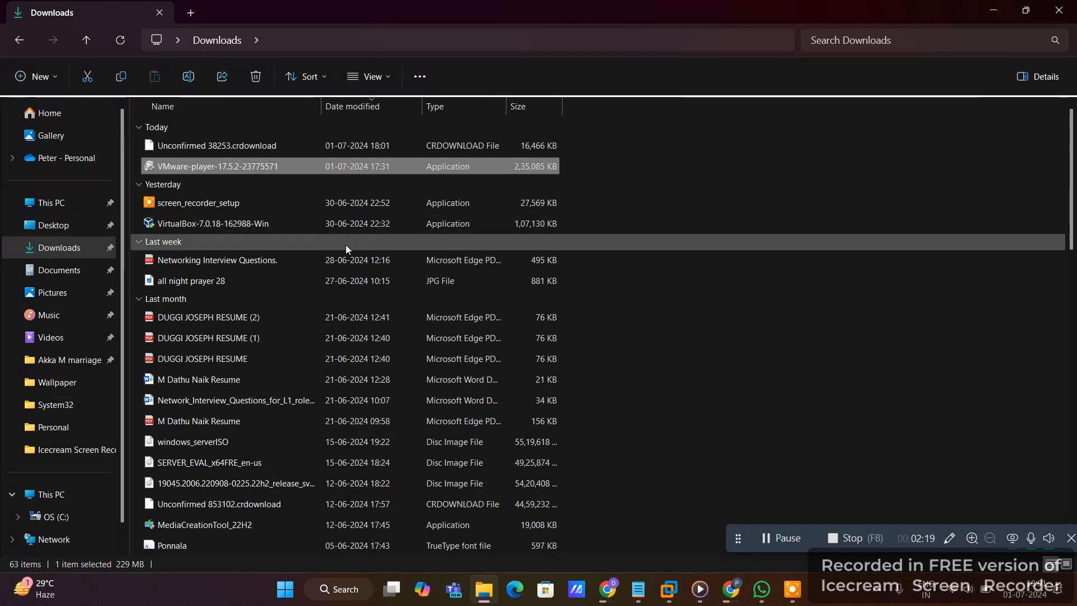
pyautogui.click(784, 542)
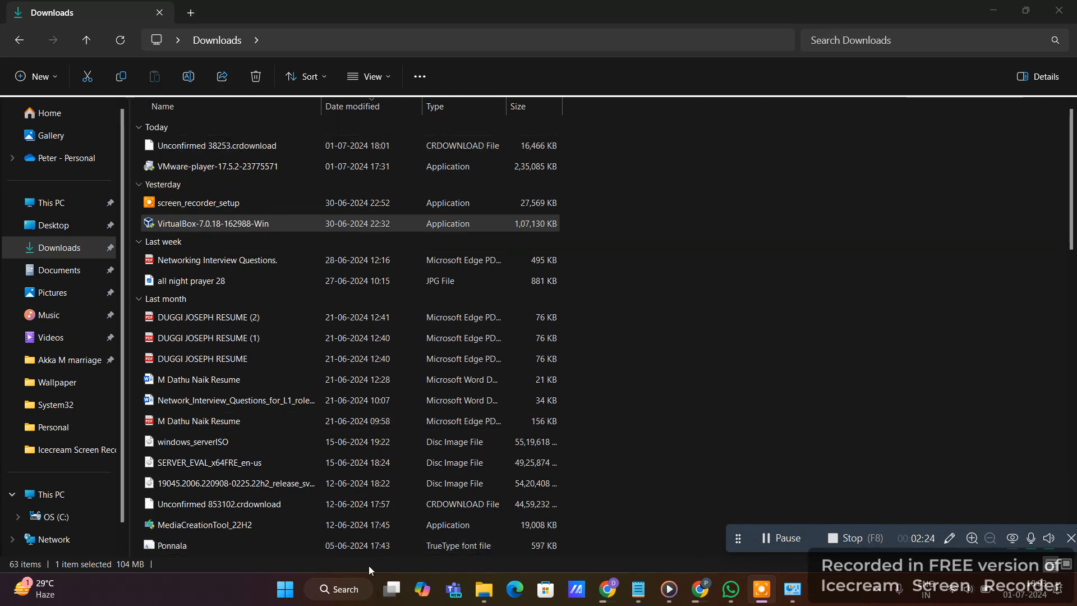
pyautogui.moveTo(490, 588)
pyautogui.click(199, 165)
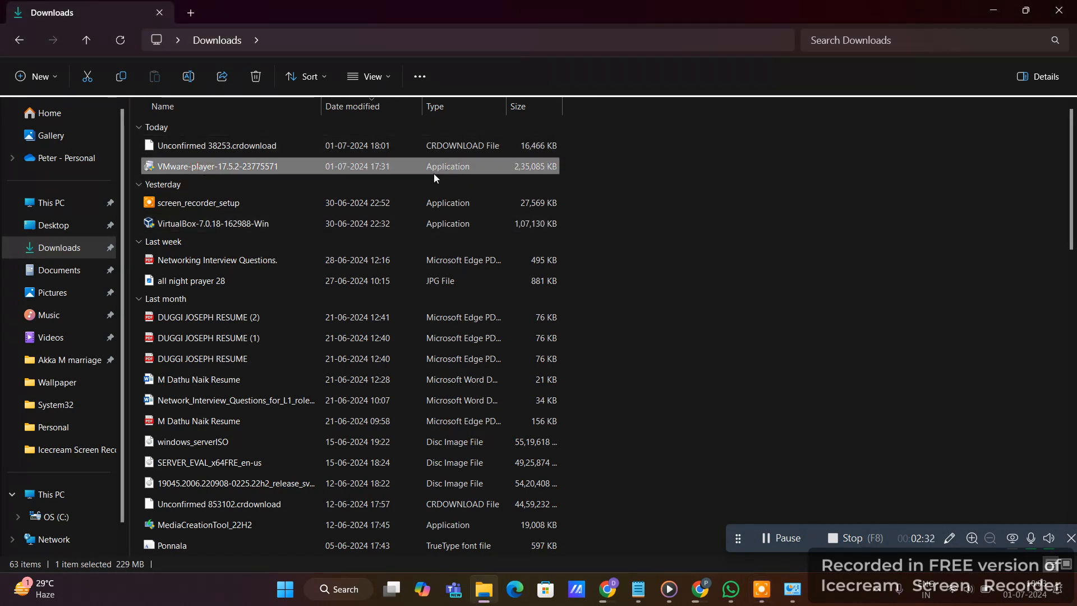
pyautogui.doubleClick(221, 164)
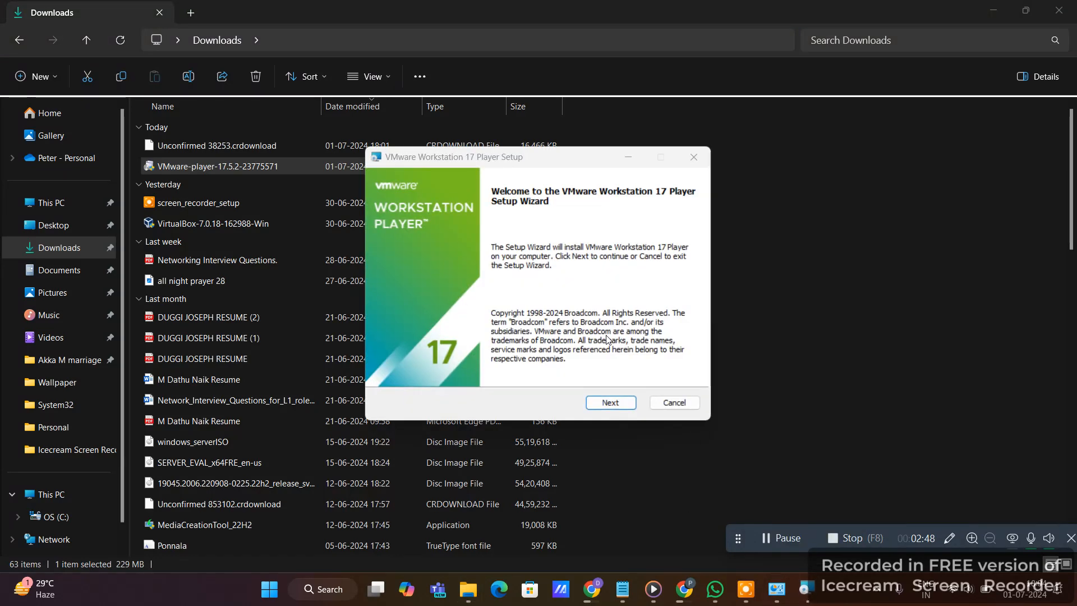
# - Start the VMware Workstation 17 Player setup and accept the terms in the License Agreement
pyautogui.click(608, 403)
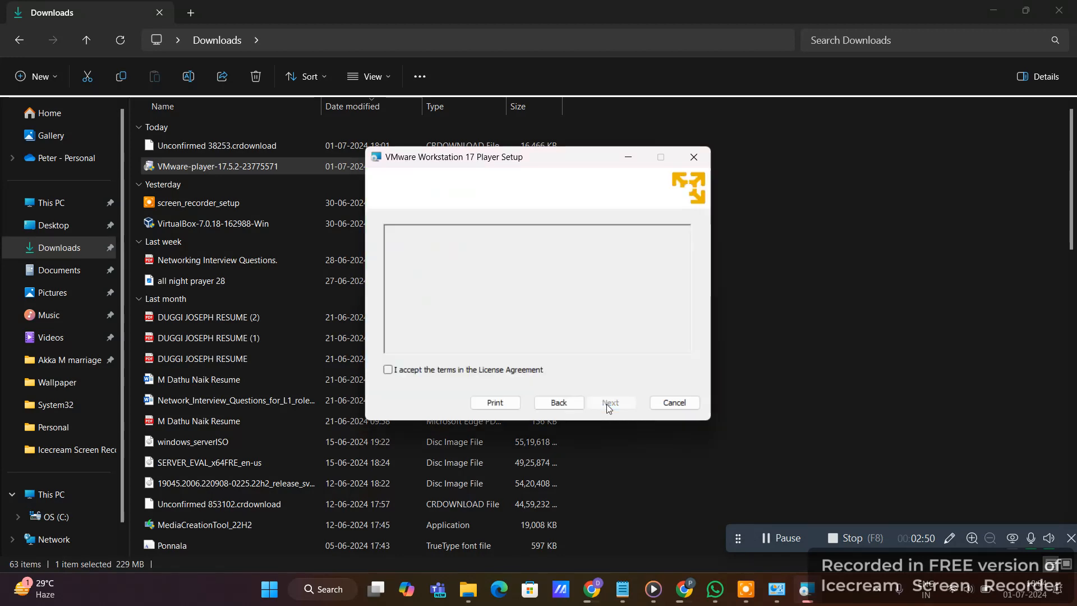
pyautogui.click(388, 369)
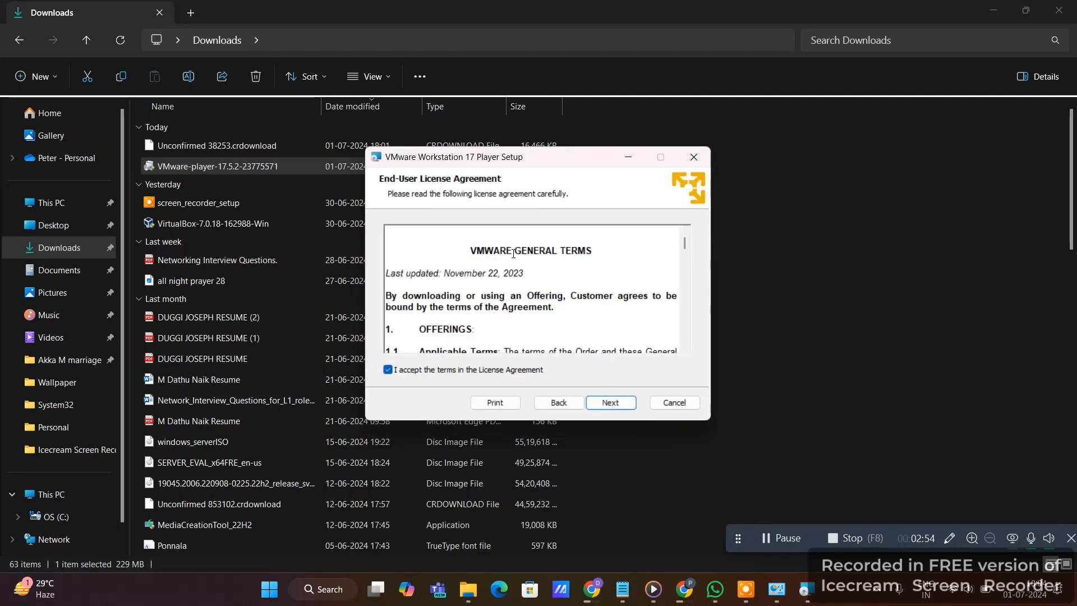
pyautogui.scroll(-10, 514, 254)
pyautogui.click(610, 399)
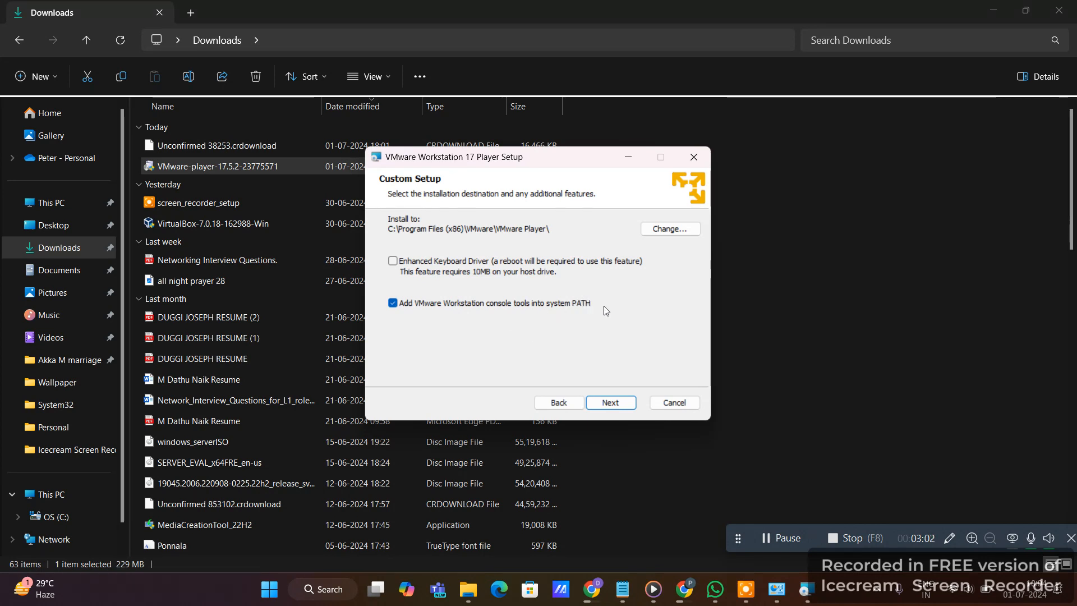
# - Keep the console tools option for the system PATH enabled and accept the default user experience settings in the setup wizard
pyautogui.click(443, 304)
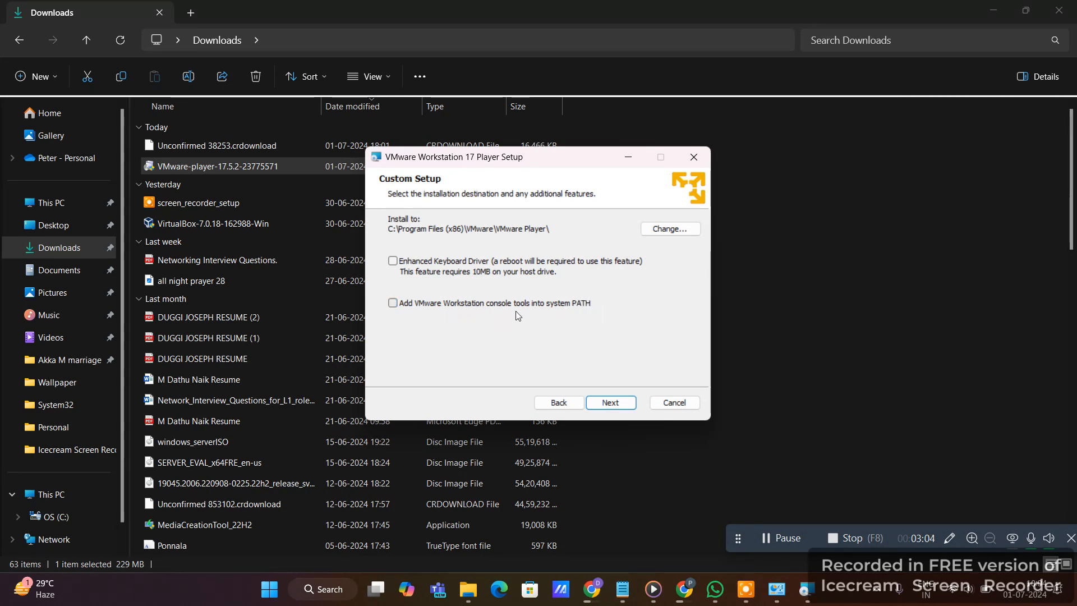
pyautogui.click(393, 302)
pyautogui.click(597, 403)
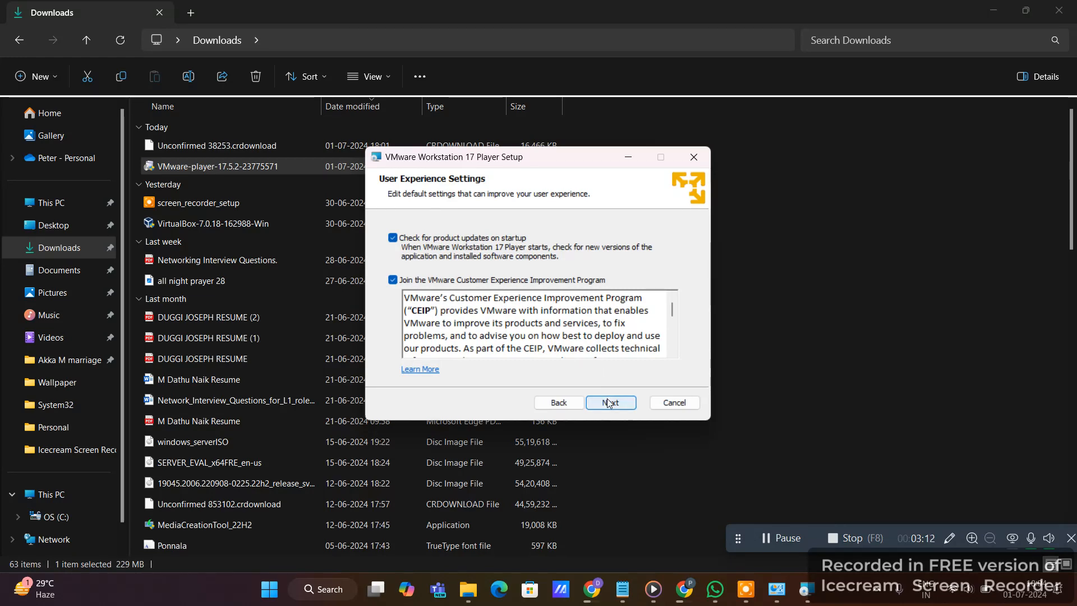
pyautogui.click(607, 399)
pyautogui.click(607, 399)
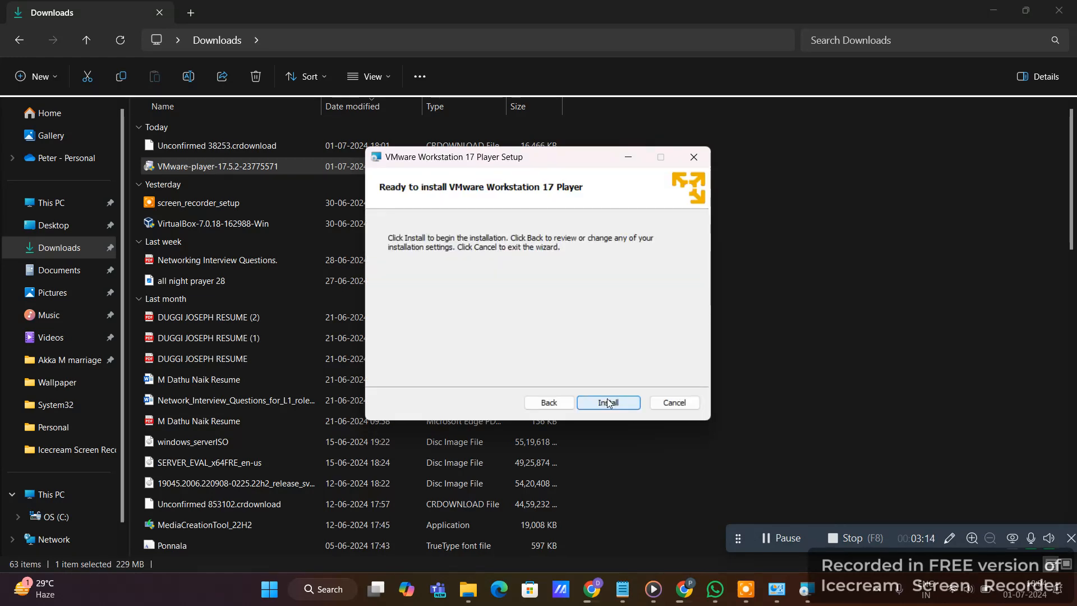
# - Install VMware Workstation 17 Player, finish the setup wizard without entering a license, and minimize the Downloads folder window
pyautogui.click(607, 401)
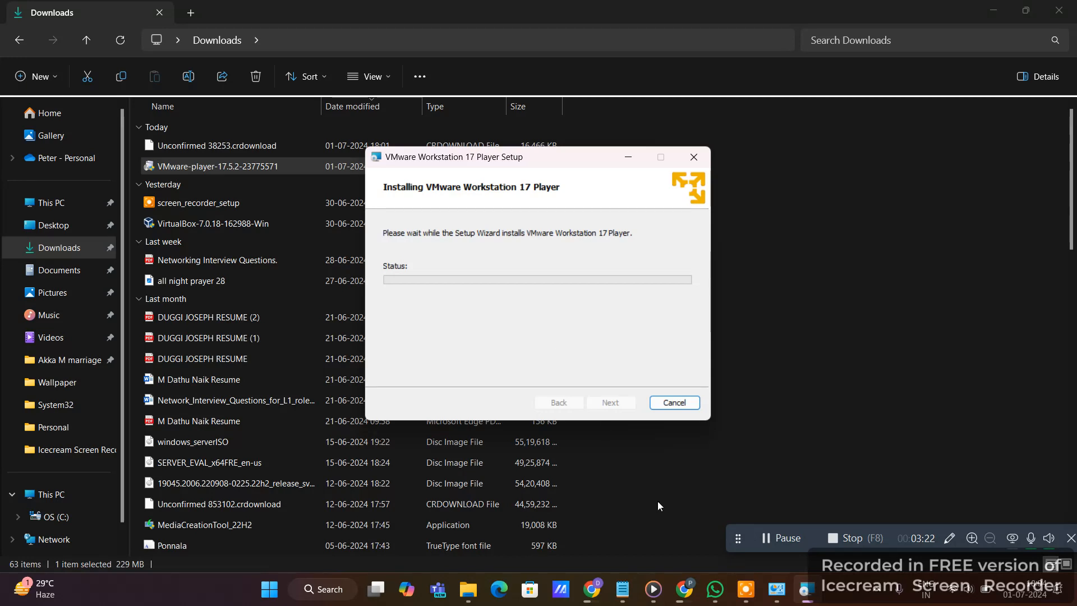
pyautogui.click(792, 542)
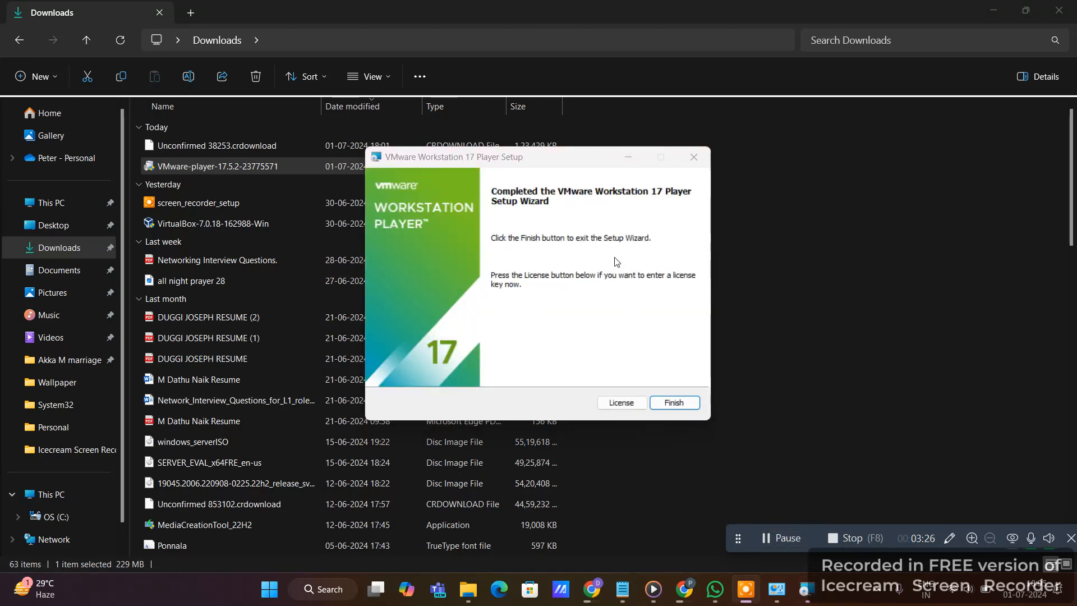
pyautogui.click(663, 406)
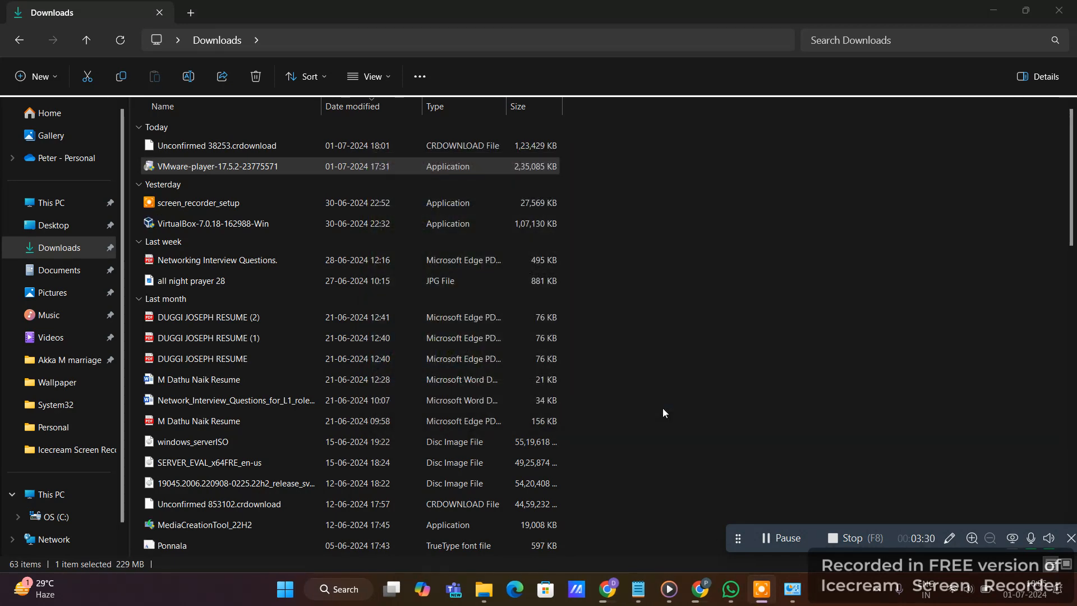
pyautogui.click(979, 10)
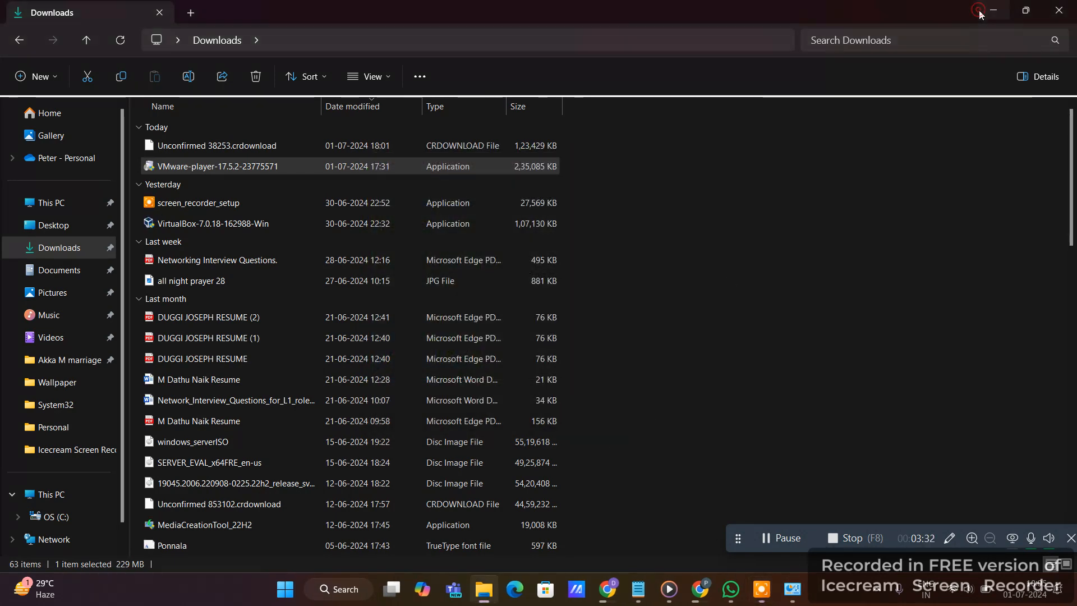
pyautogui.click(988, 10)
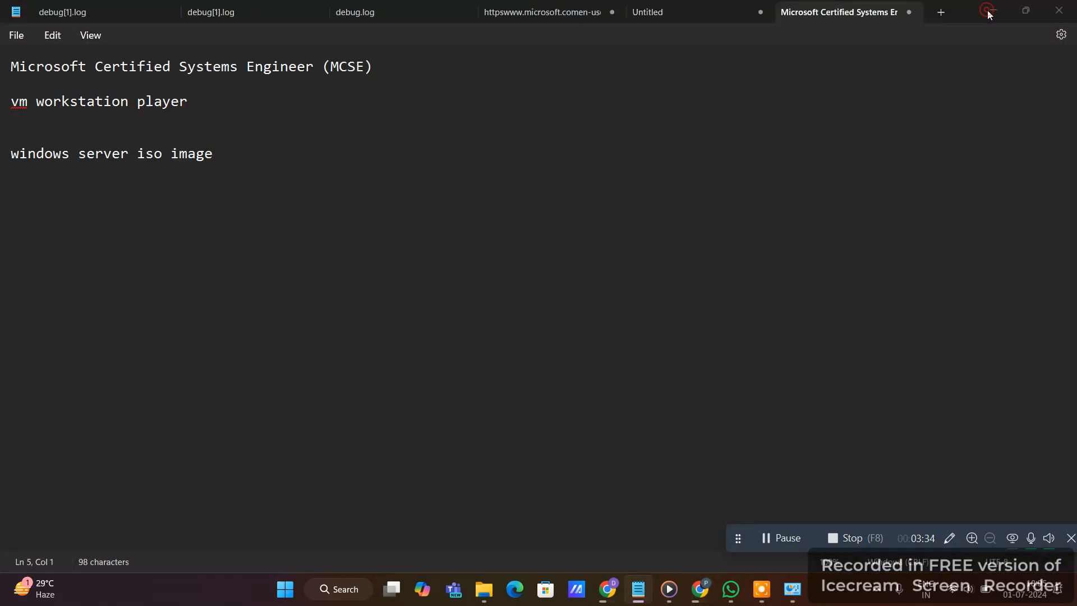
# - Launch VMware Workstation 17 Player from the desktop with the free non-commercial use option and maximize its window
pyautogui.click(988, 11)
pyautogui.click(988, 11)
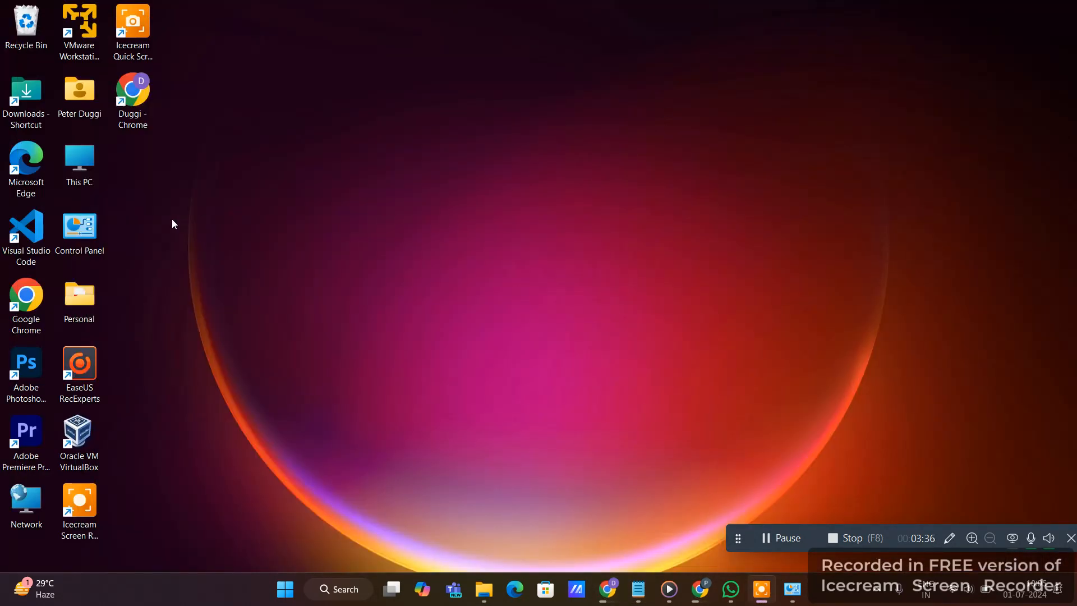
pyautogui.doubleClick(79, 28)
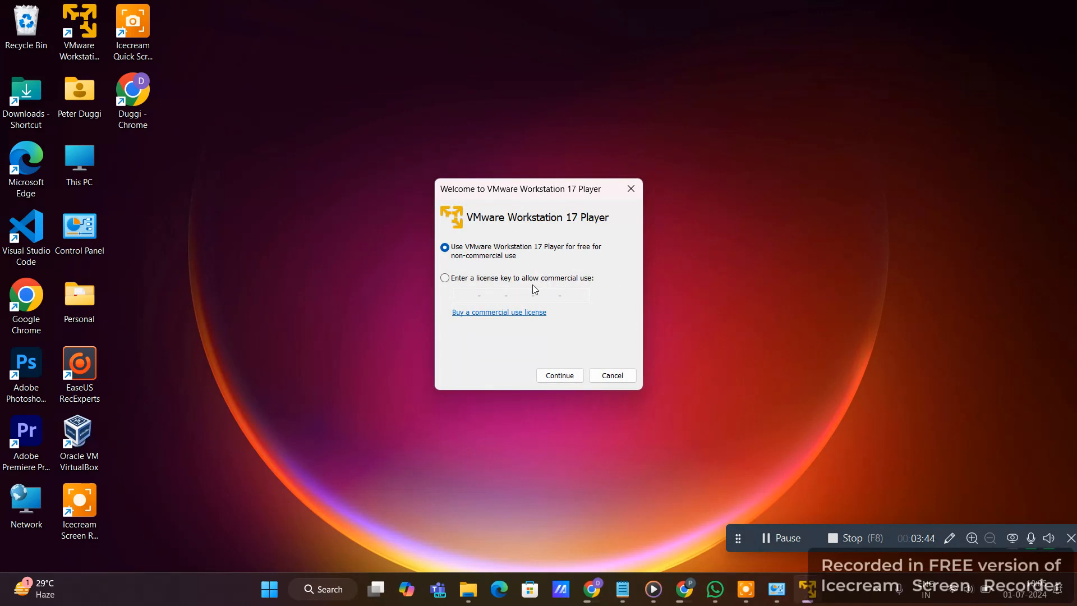
pyautogui.click(561, 377)
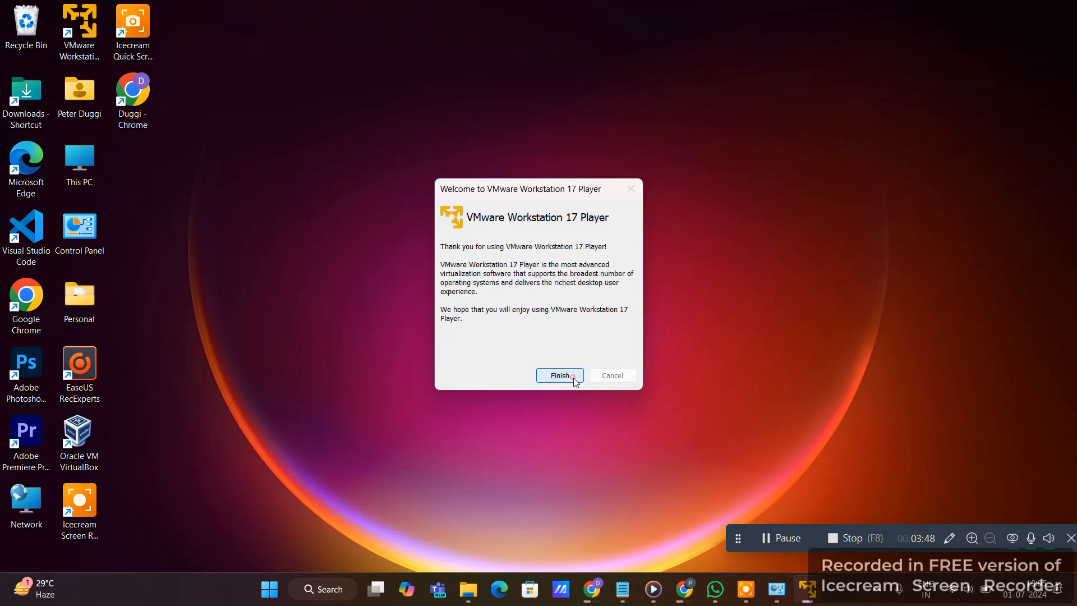
pyautogui.click(574, 379)
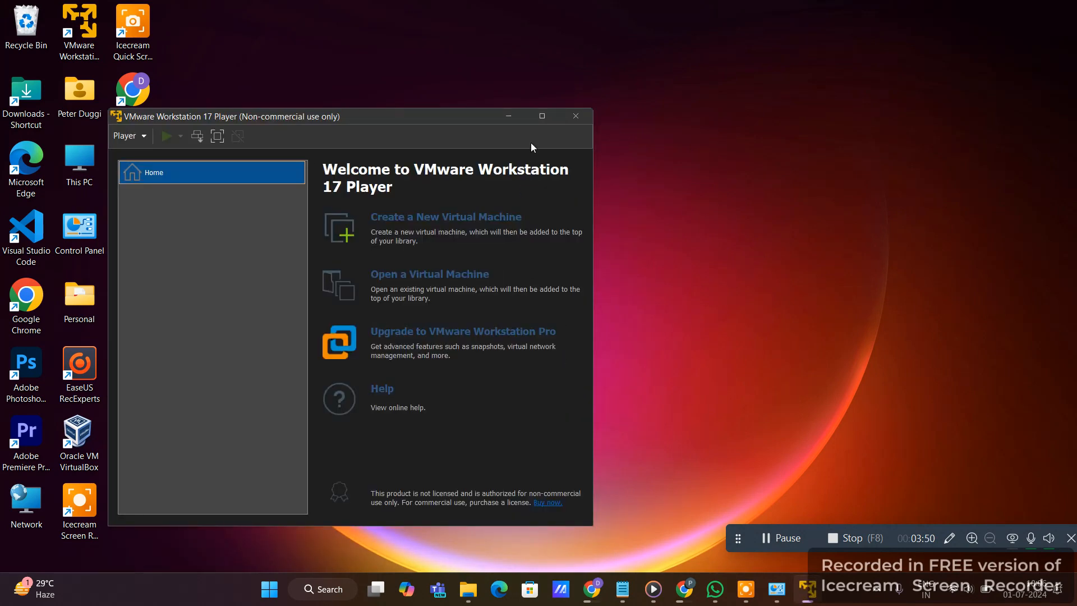
pyautogui.click(542, 115)
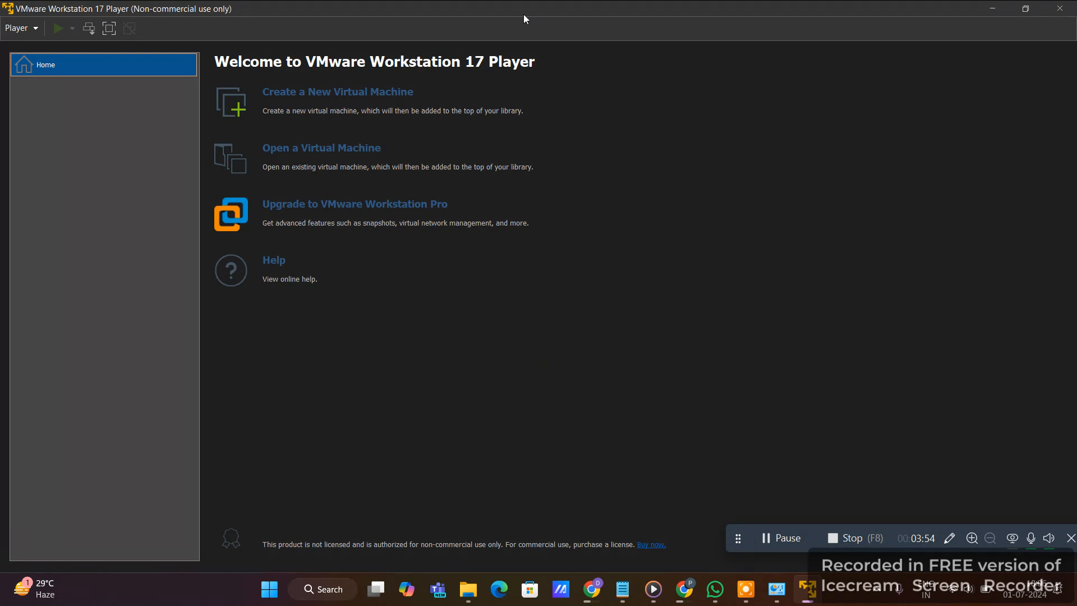
pyautogui.click(781, 536)
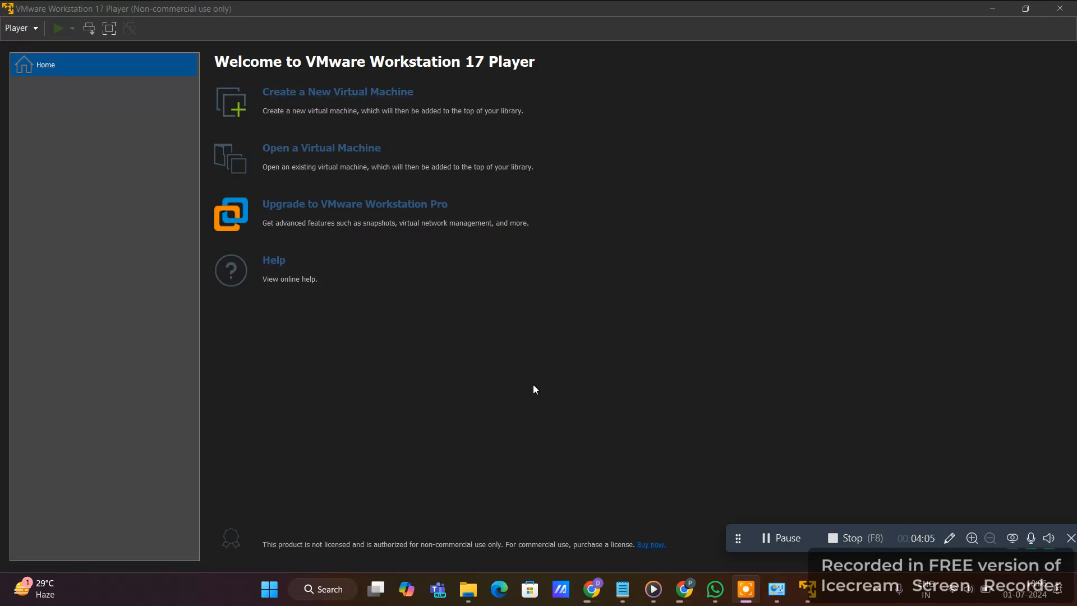
# - Switch to Chrome and search Google for "windows server iso download"
pyautogui.hotkey('alt', 'Tab')
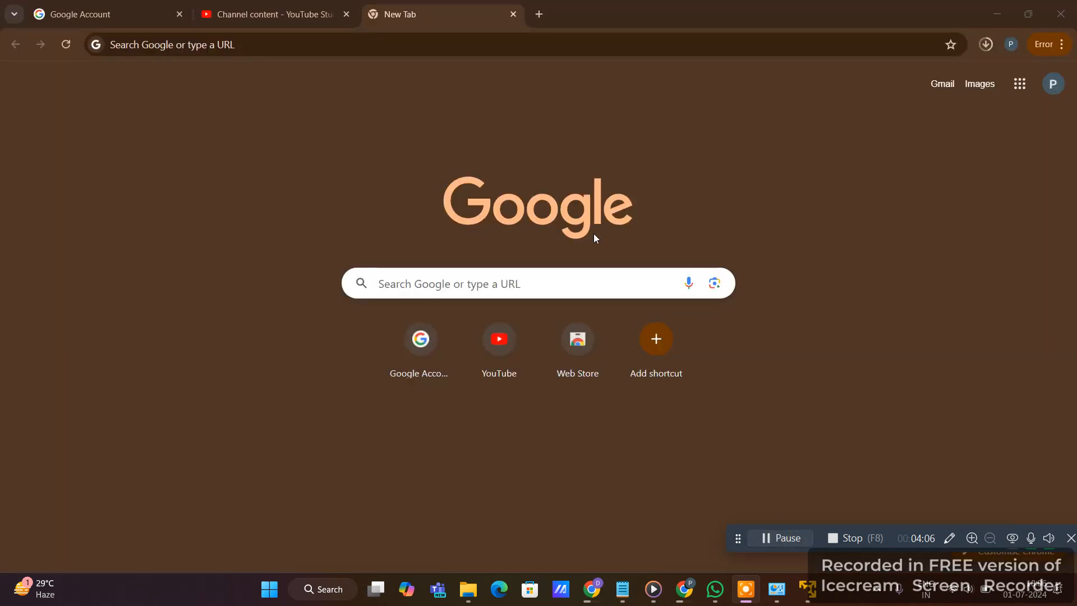
pyautogui.click(242, 42)
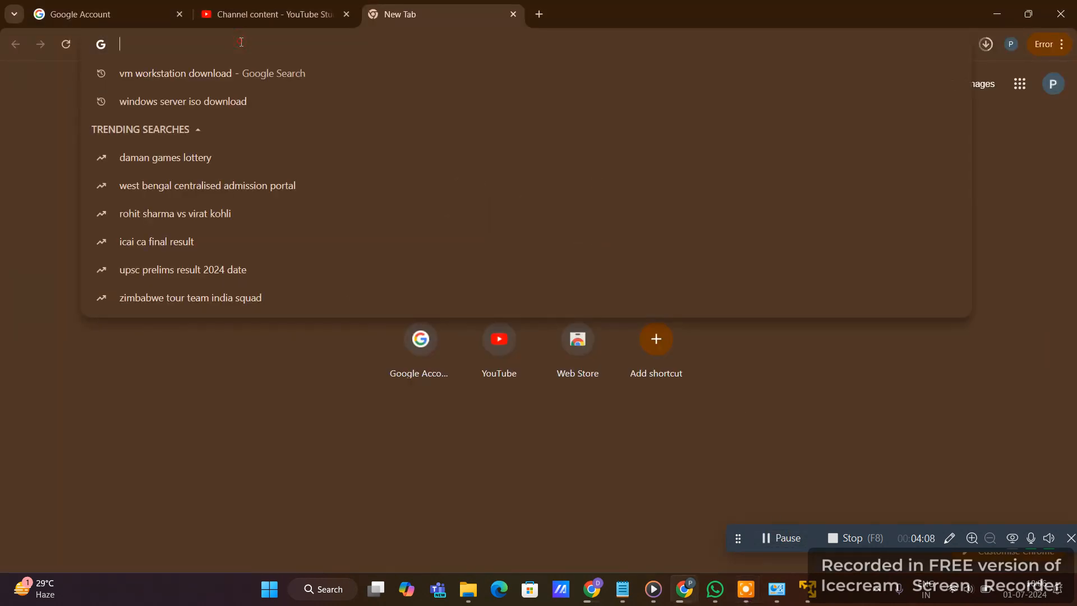
pyautogui.write('windows')
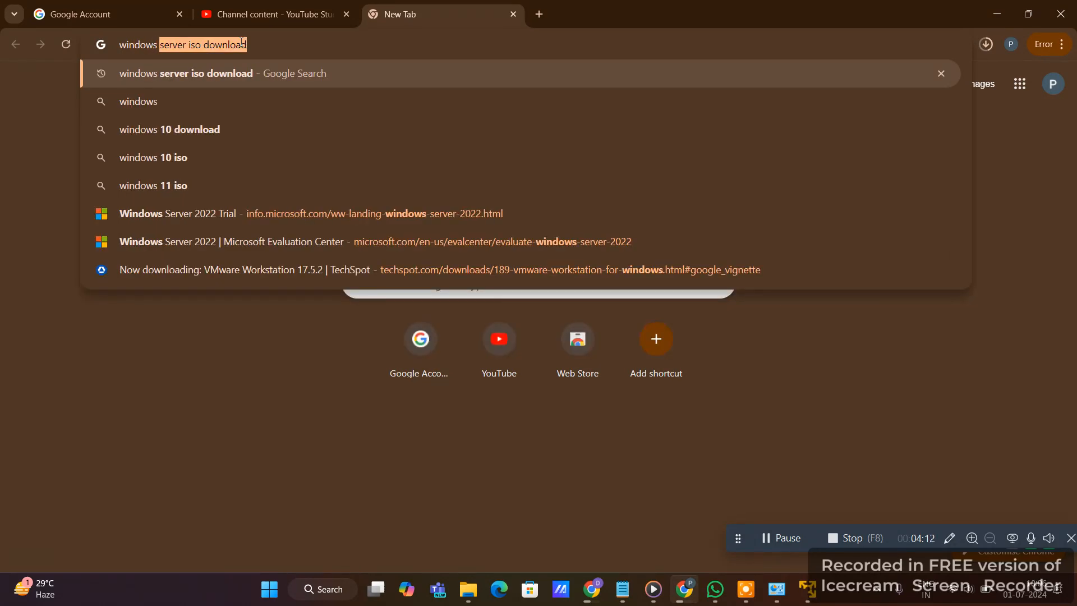
pyautogui.press('Right')
pyautogui.press('Return')
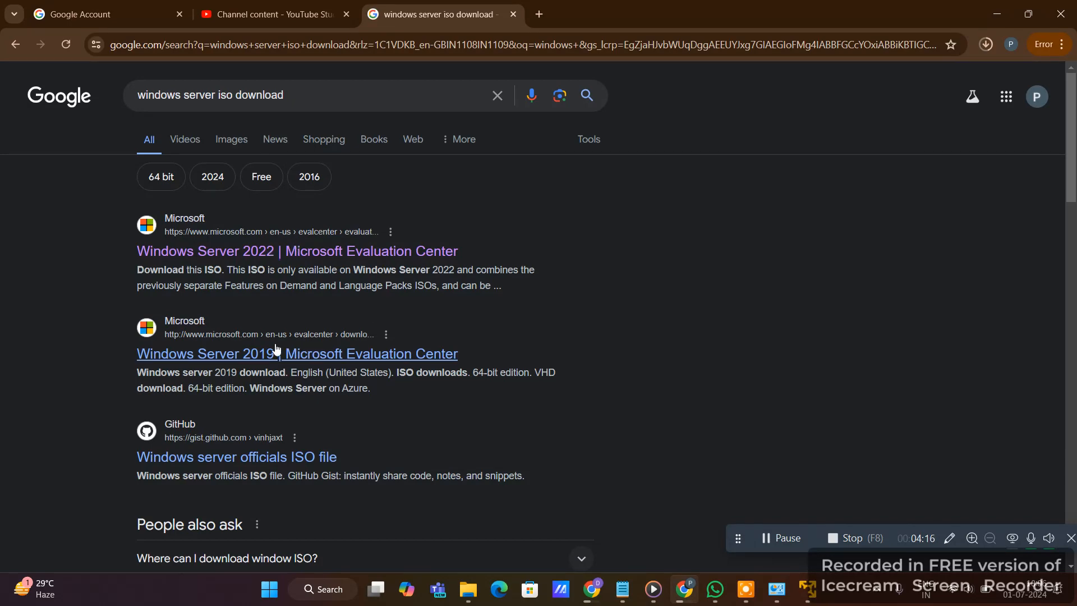
# - Open the Windows Server 2022 Microsoft Evaluation Center result and follow its option to download the ISO
pyautogui.click(271, 259)
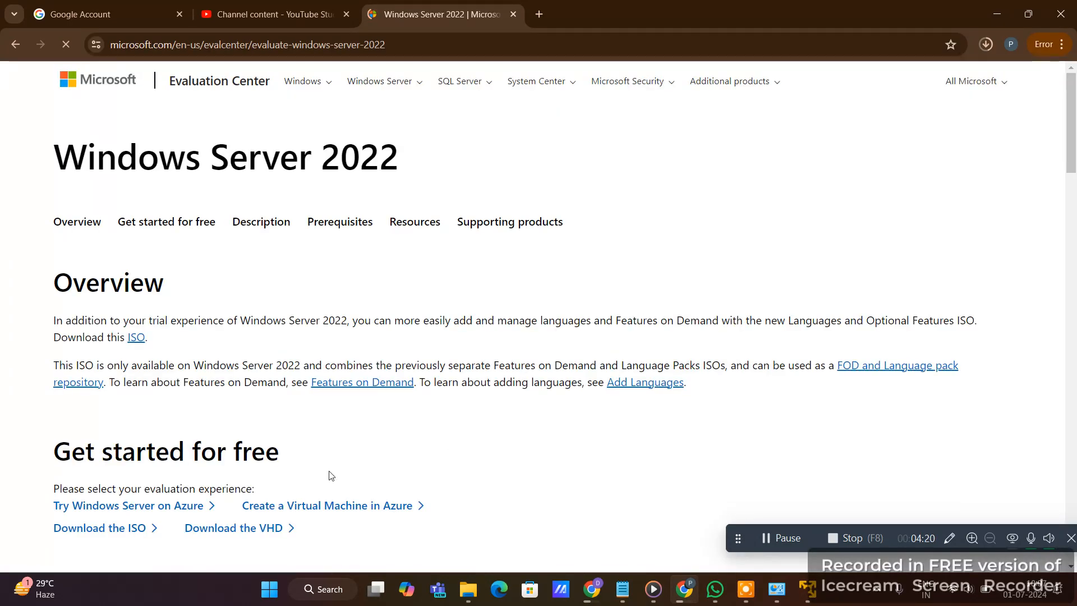
pyautogui.scroll(-4, 329, 476)
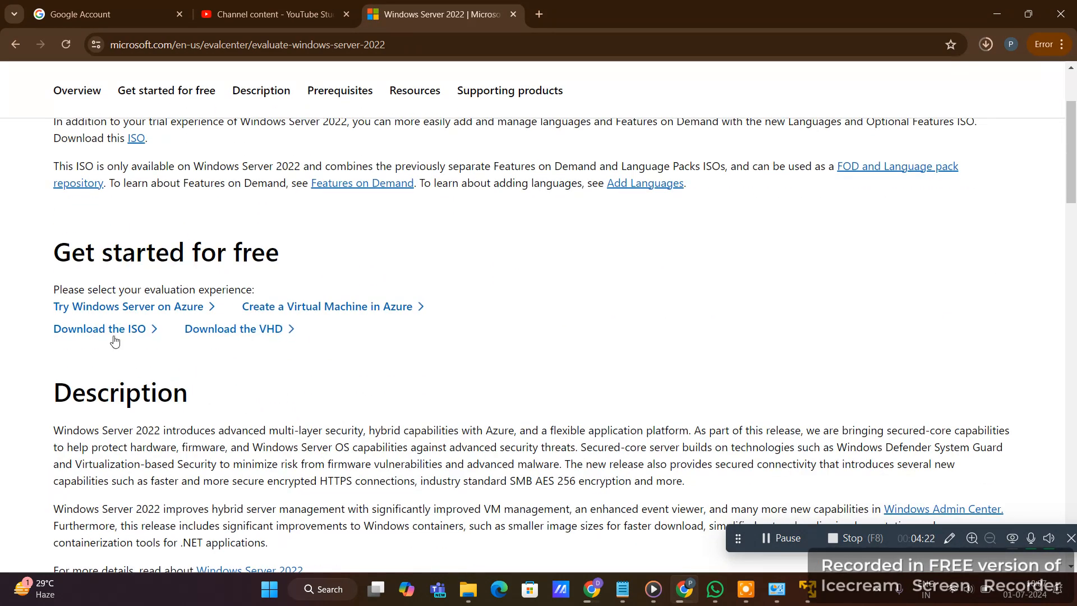
pyautogui.click(110, 331)
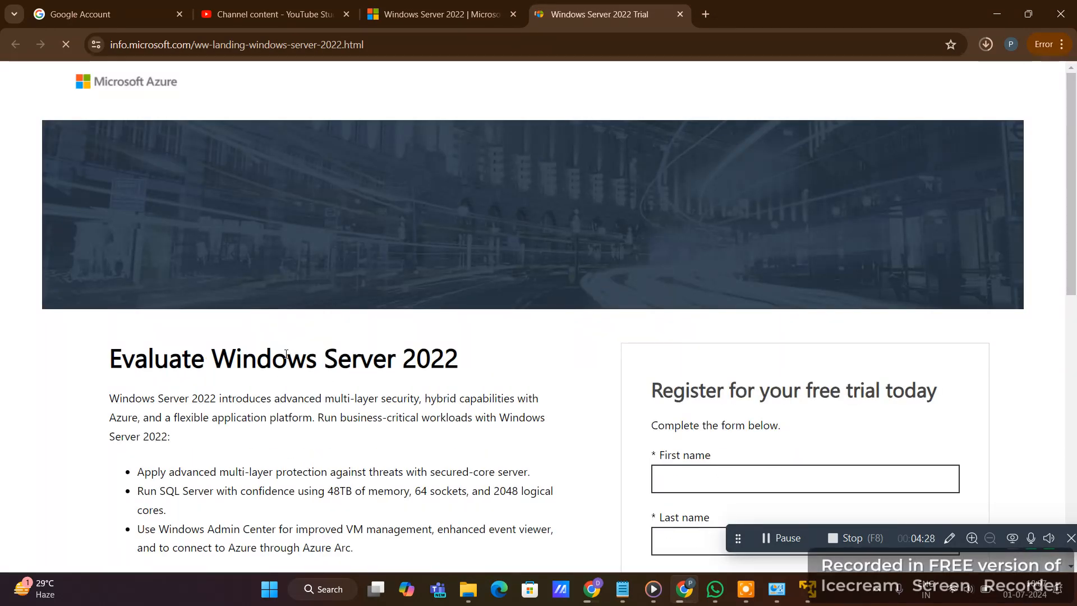
# - Review the required fields of the Windows Server 2022 free trial registration form through to its download option
pyautogui.scroll(-4, 440, 376)
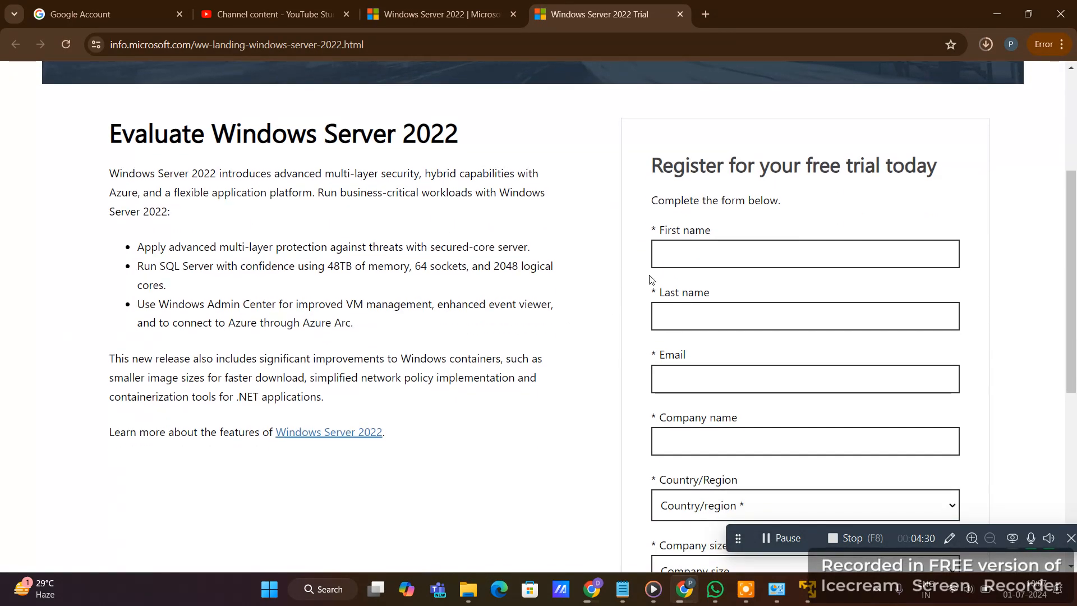
pyautogui.click(675, 261)
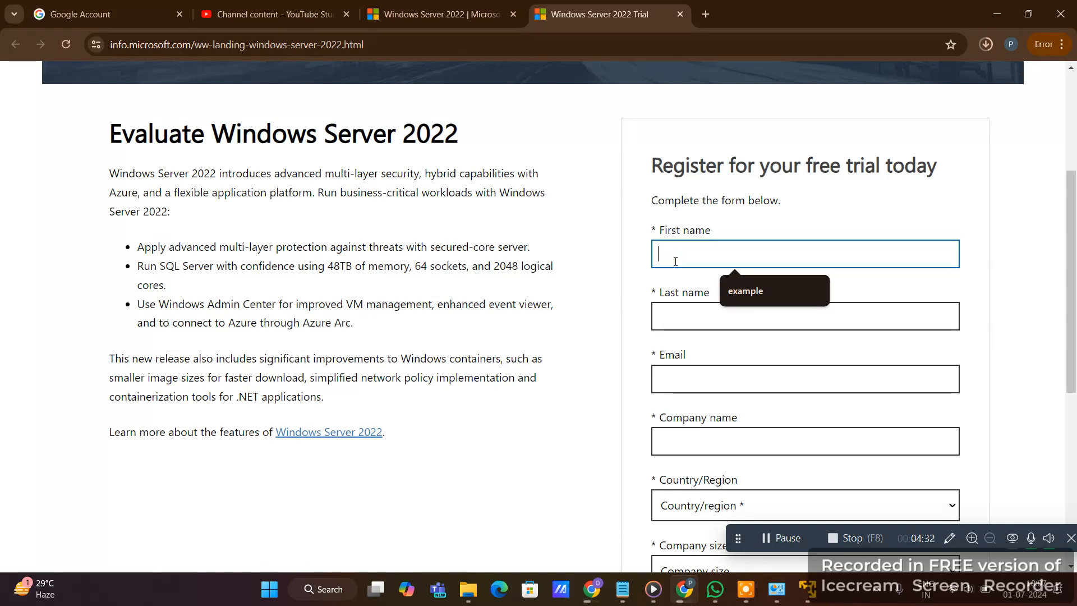
pyautogui.scroll(-7, 675, 261)
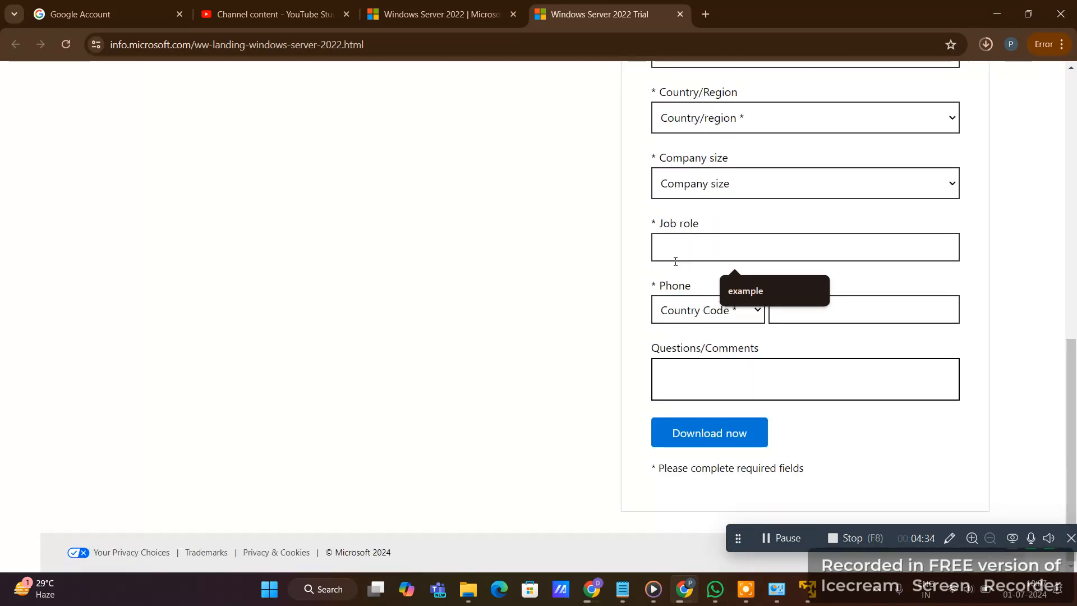
pyautogui.scroll(1, 667, 213)
pyautogui.scroll(-1, 666, 213)
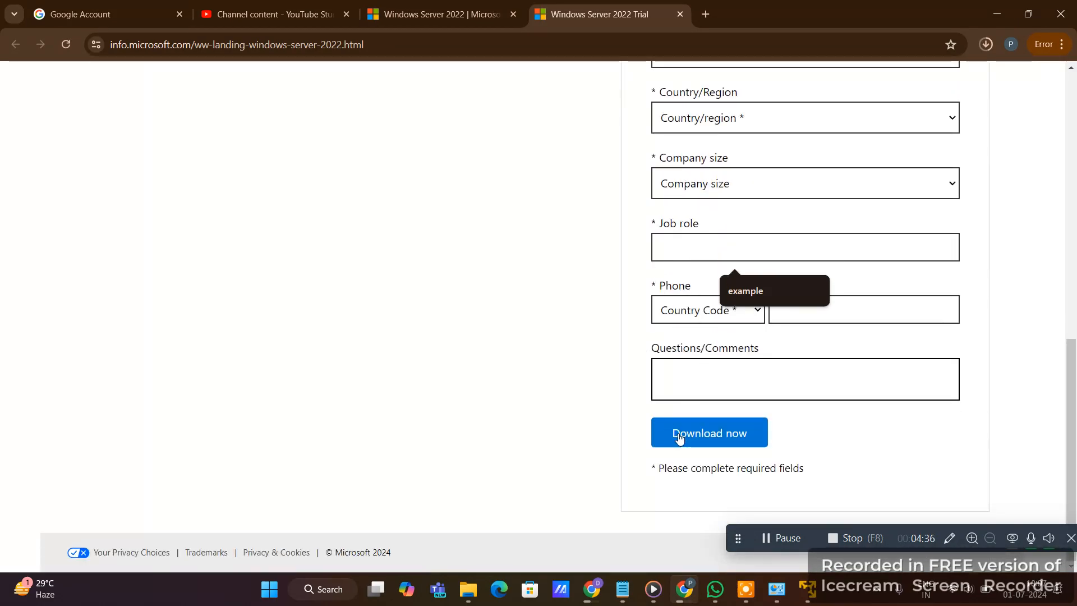
# - Switch to File Explorer and select the windows_serverISO disc image in the Downloads folder
pyautogui.click(784, 537)
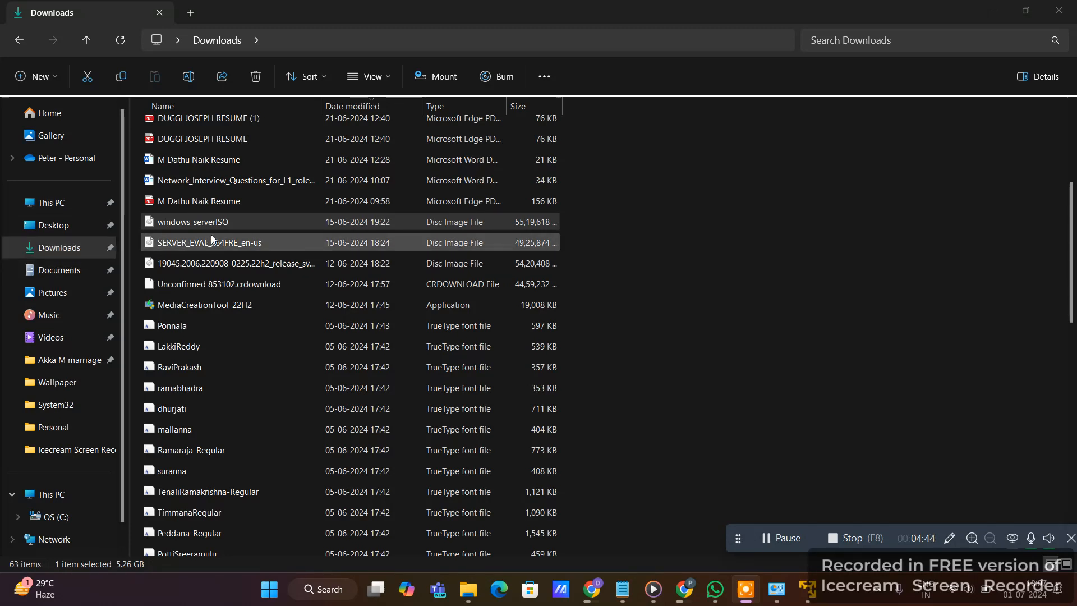
pyautogui.click(265, 222)
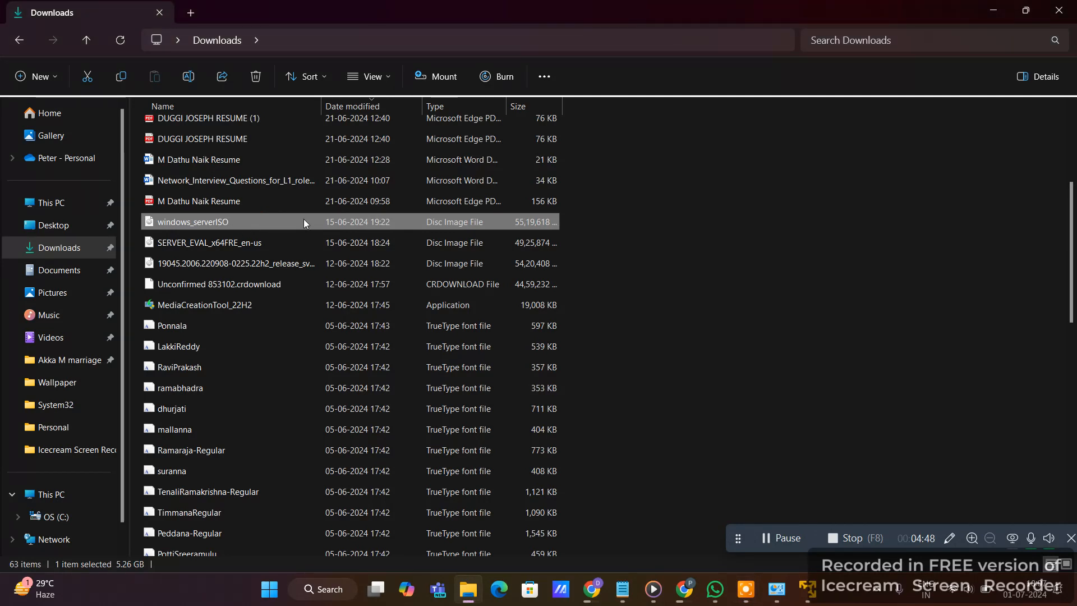